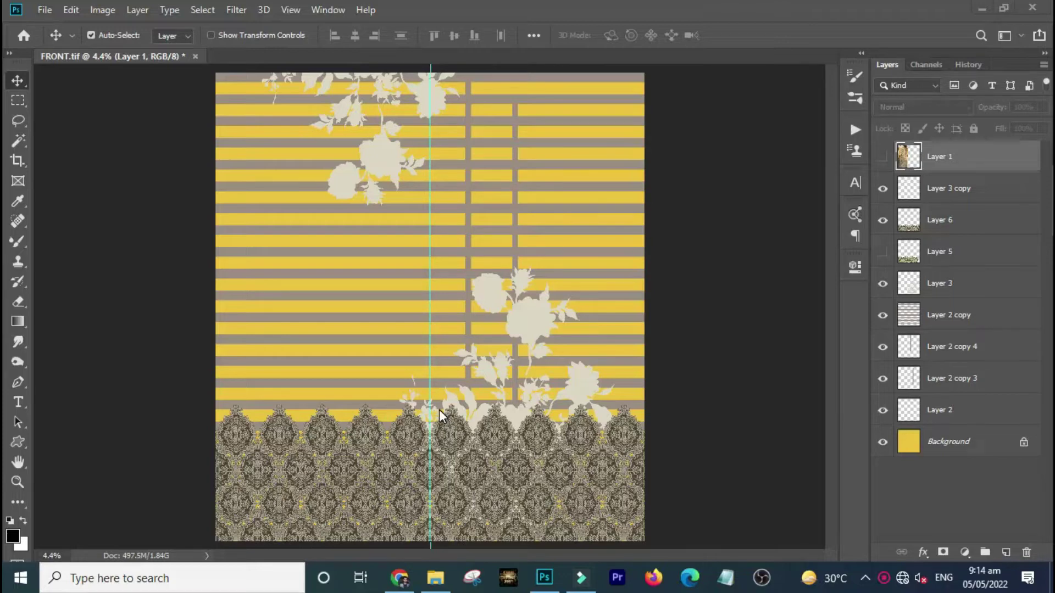
Examine the two reference photos of the outfit in the SD 99 folder, and return to Photoshop.
click(437, 577)
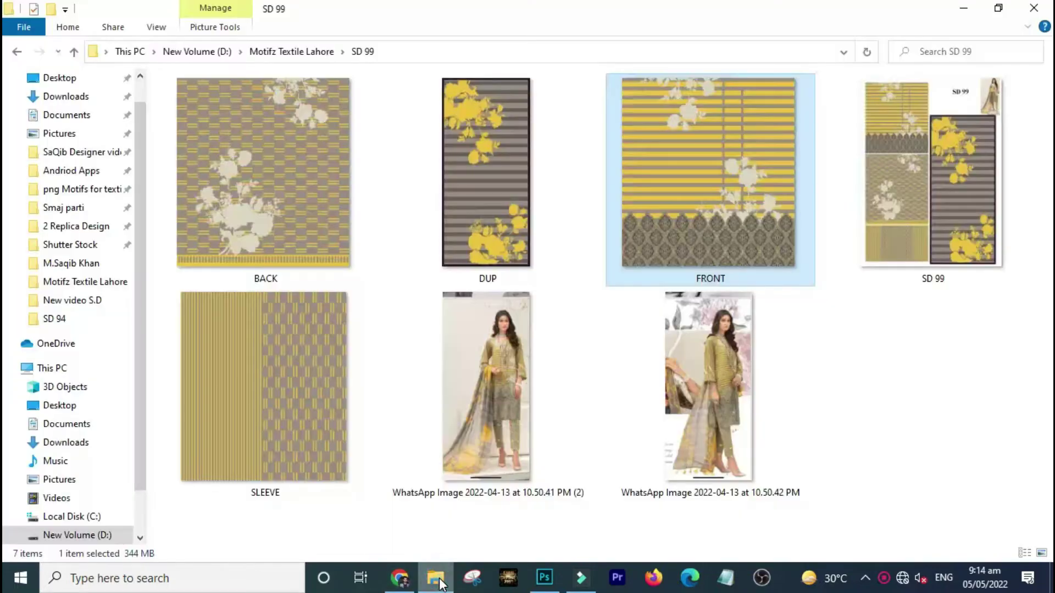
double_click(701, 387)
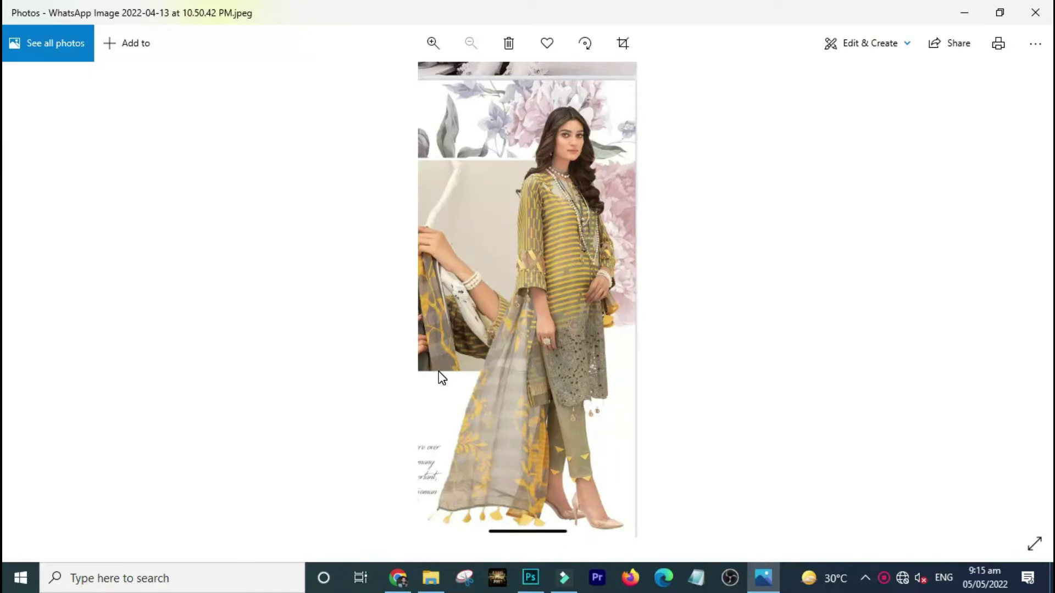
key(Left)
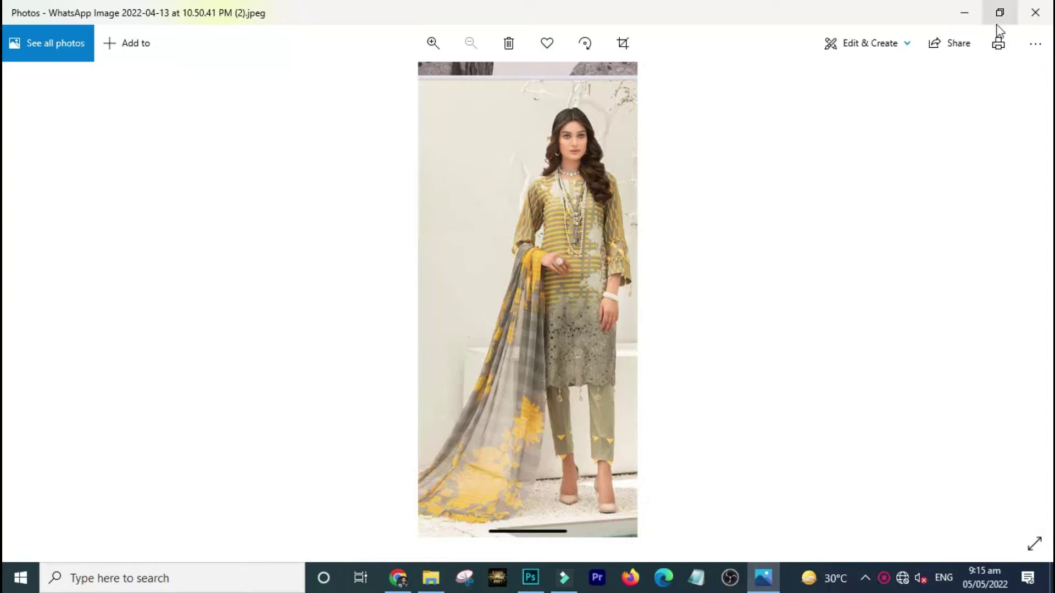
click(1032, 15)
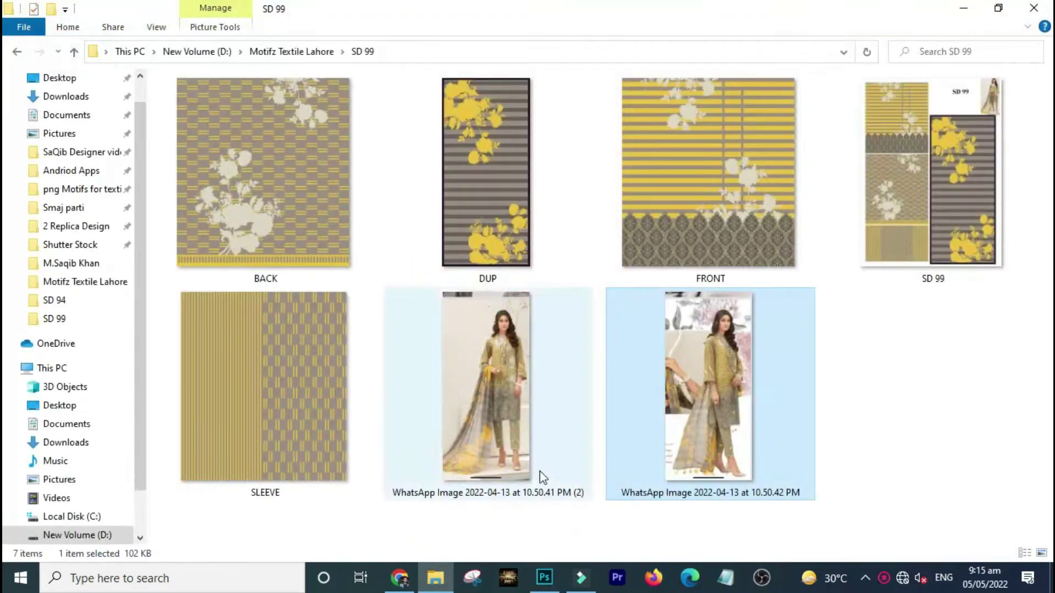
click(530, 577)
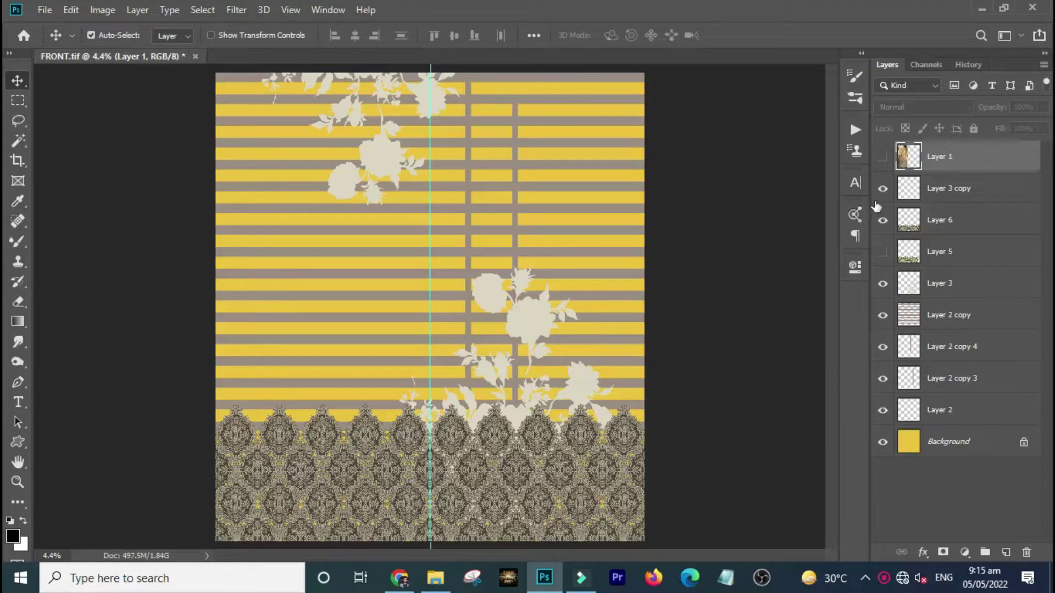
Show the reference photo on Layer 1 to shift it slightly right and down over the design, and hide it again.
click(882, 160)
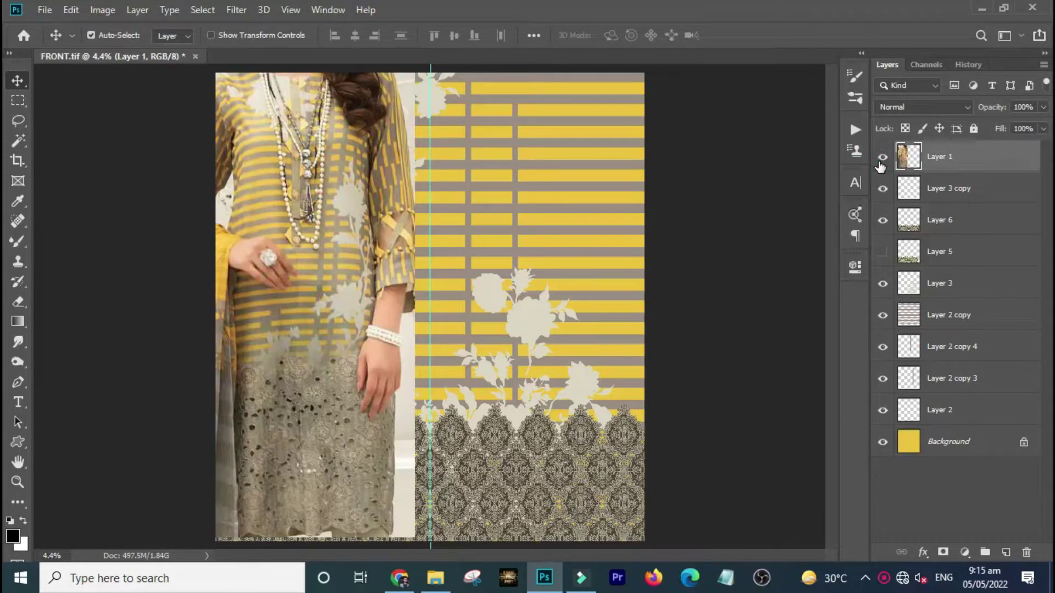
drag(294, 172, 319, 183)
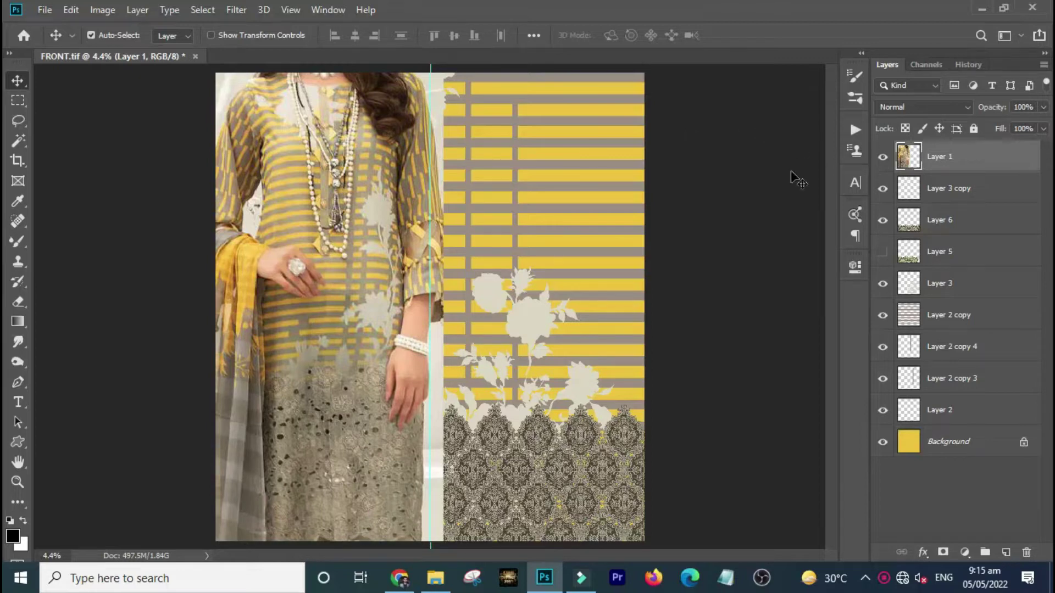
click(883, 158)
Hide all remaining visible layers above the Background, from Layer 3 copy down to Layer 2.
click(883, 189)
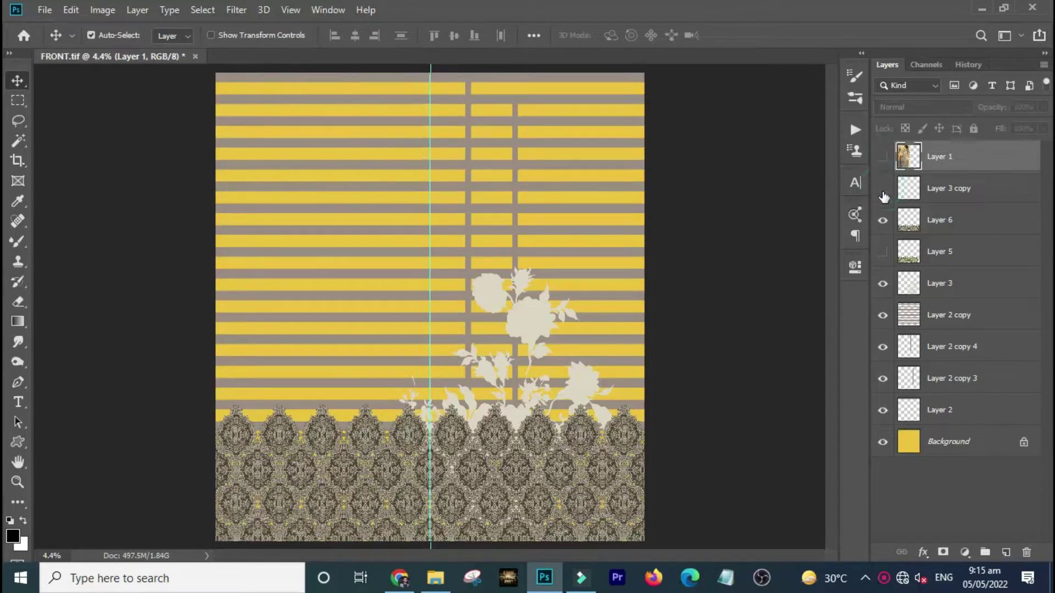
click(883, 220)
click(883, 284)
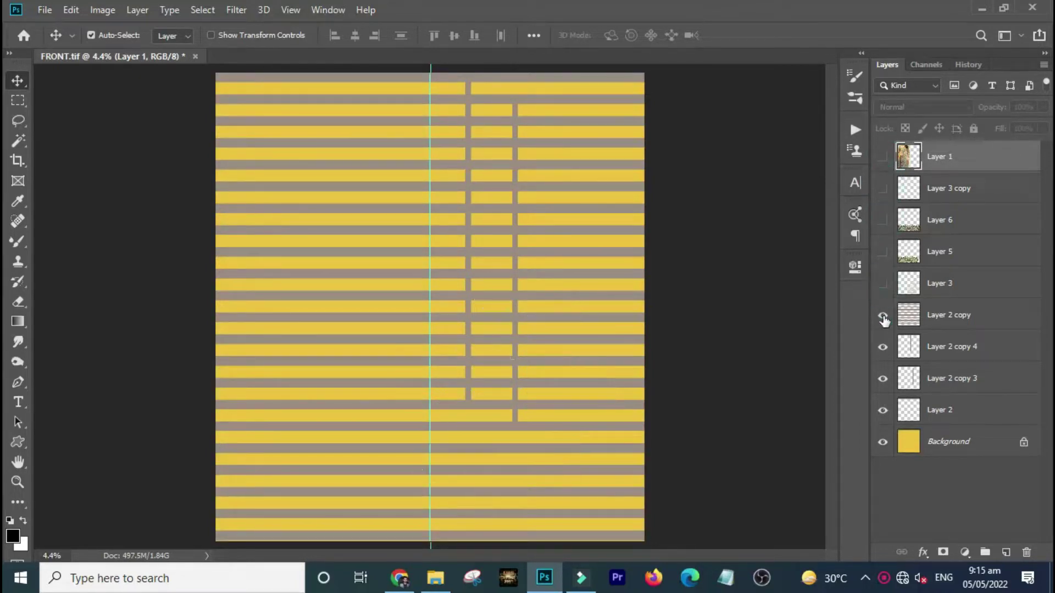
click(883, 316)
click(883, 347)
click(883, 379)
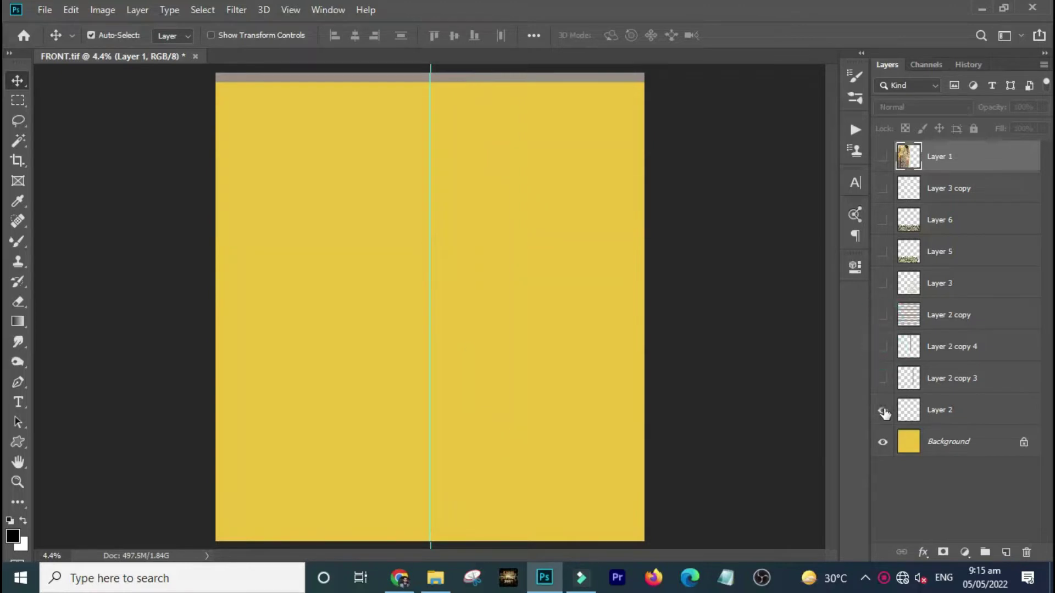
click(883, 410)
click(883, 411)
click(883, 411)
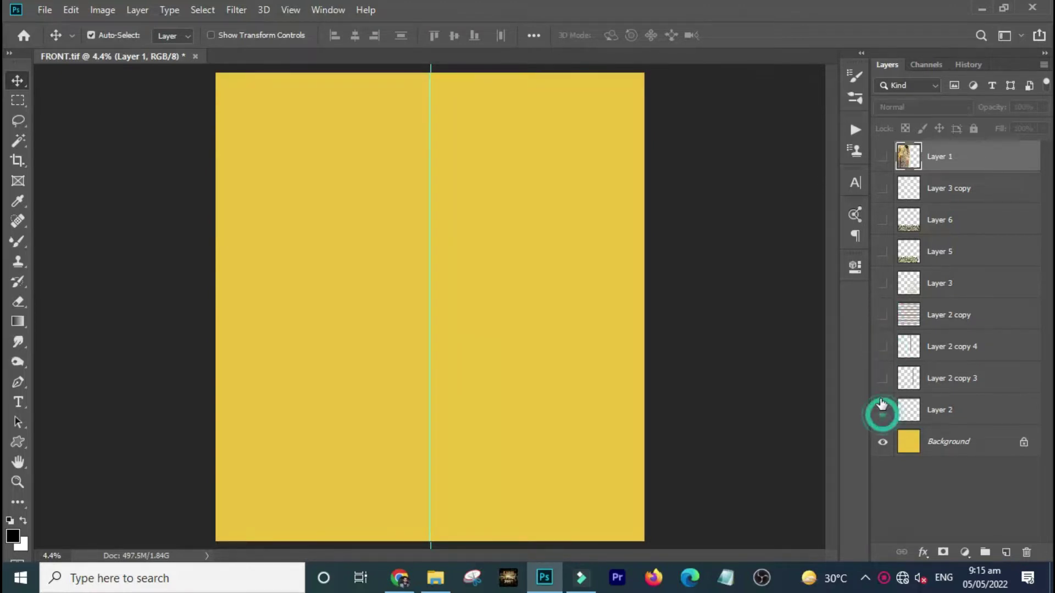
Show the horizontal stripe pattern on Layer 2 copy and make that layer active.
click(883, 316)
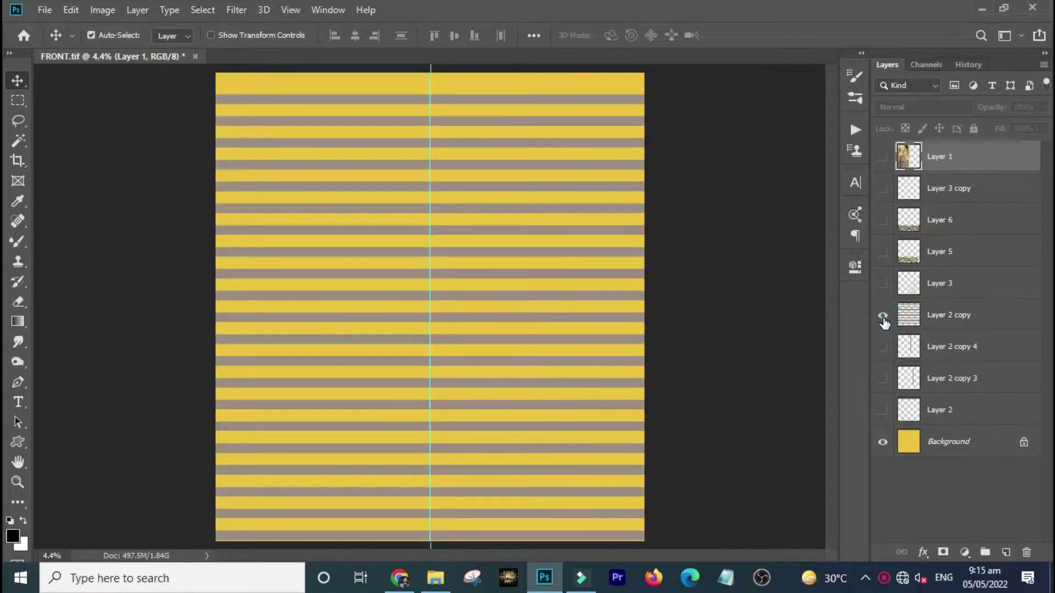
click(938, 315)
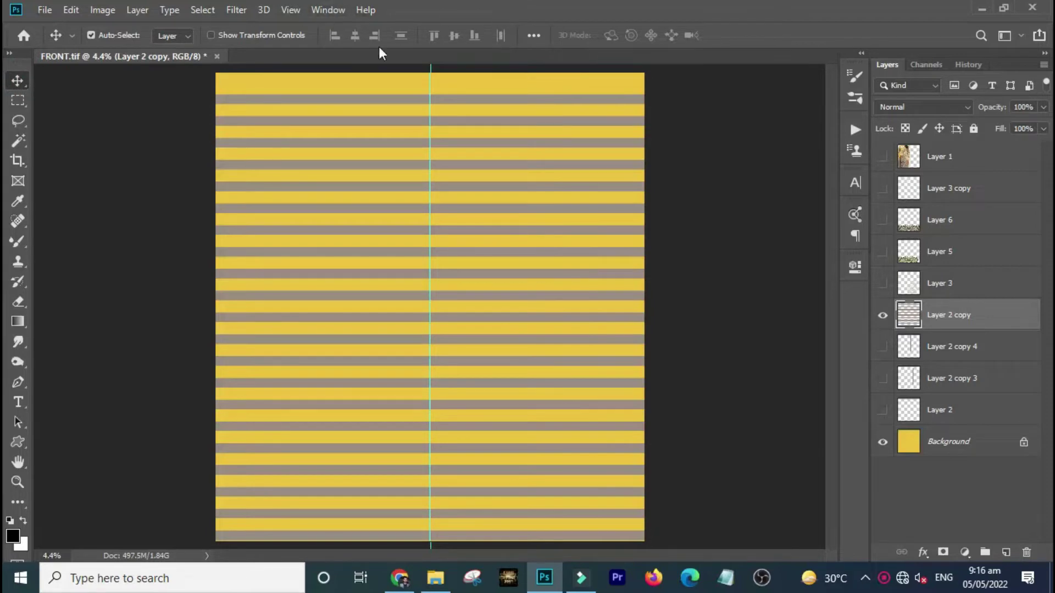
click(18, 100)
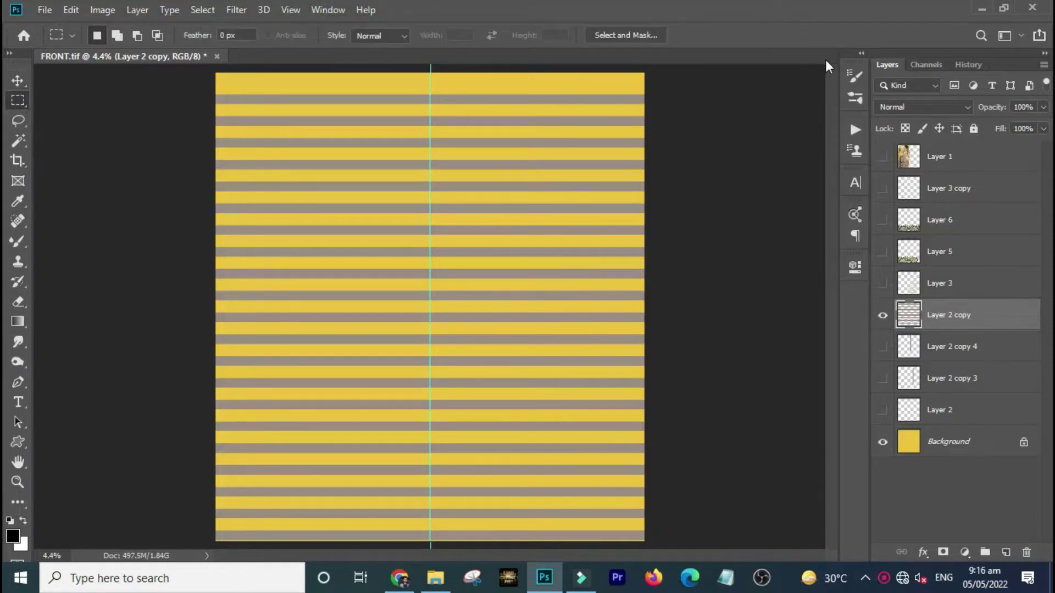
click(18, 181)
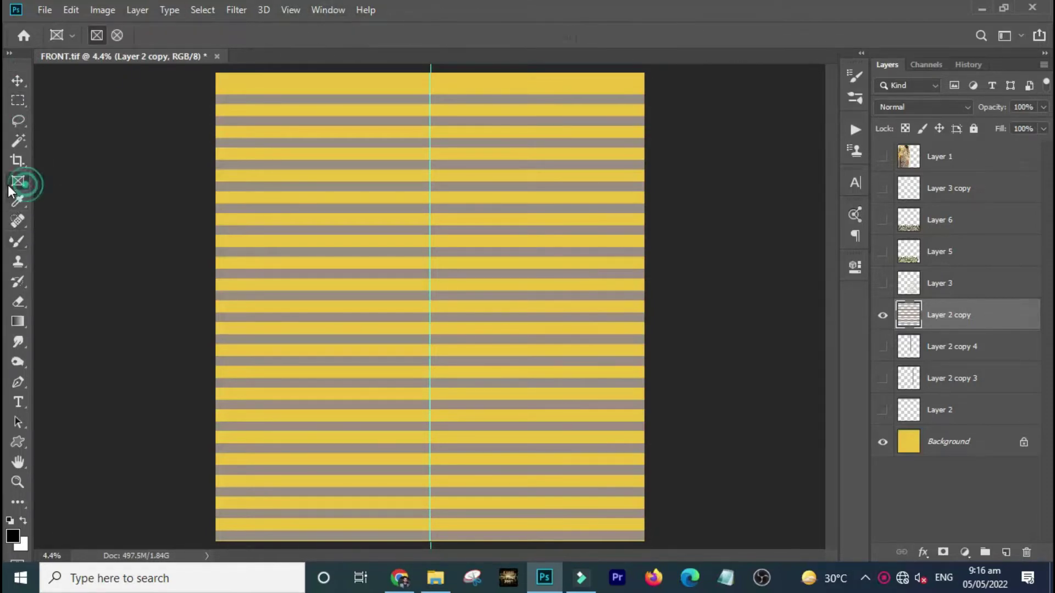
click(18, 201)
click(23, 78)
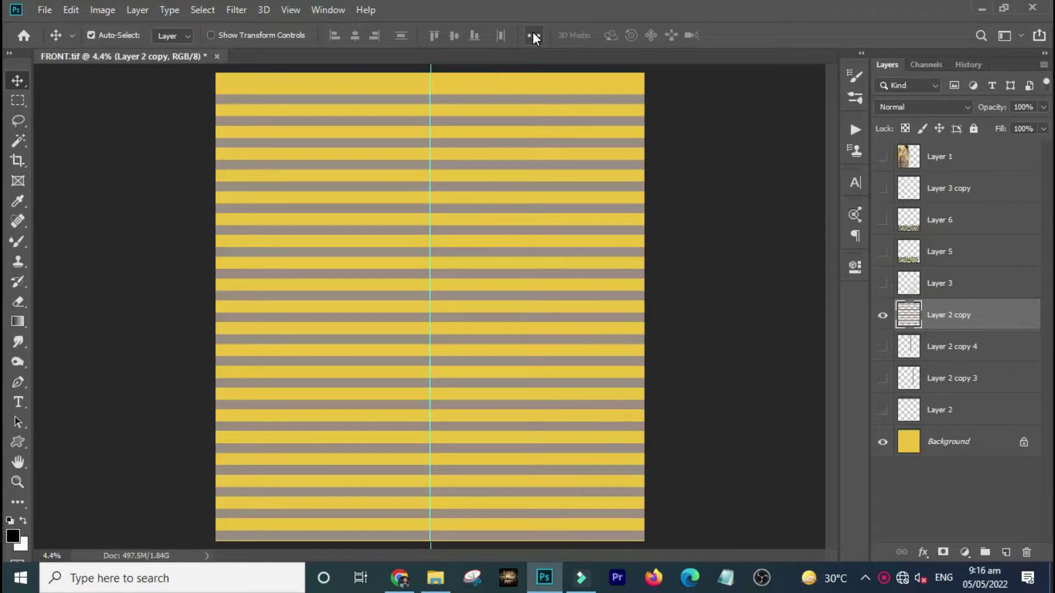
Hide Layer 2 copy and, on a new layer, select a thin full-width horizontal strip in the lower part of the canvas.
click(882, 319)
click(884, 315)
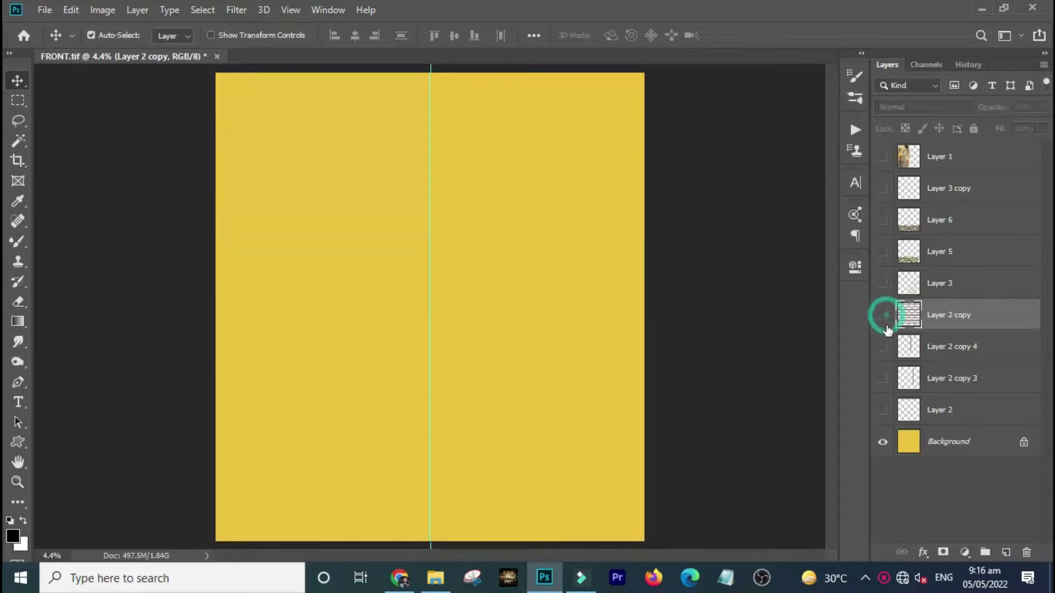
click(1006, 553)
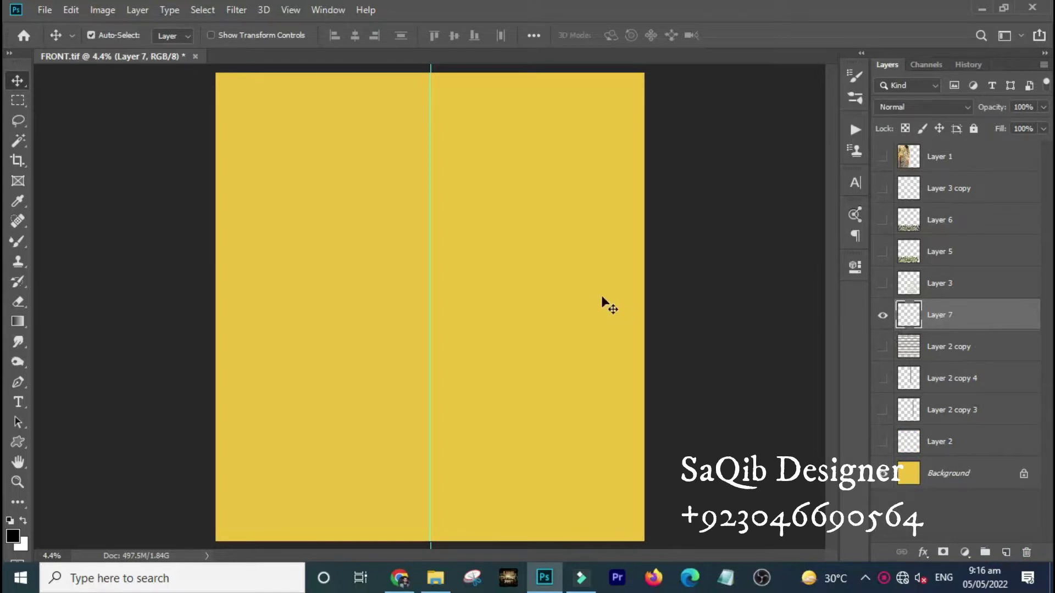
key(m)
drag(197, 390, 671, 398)
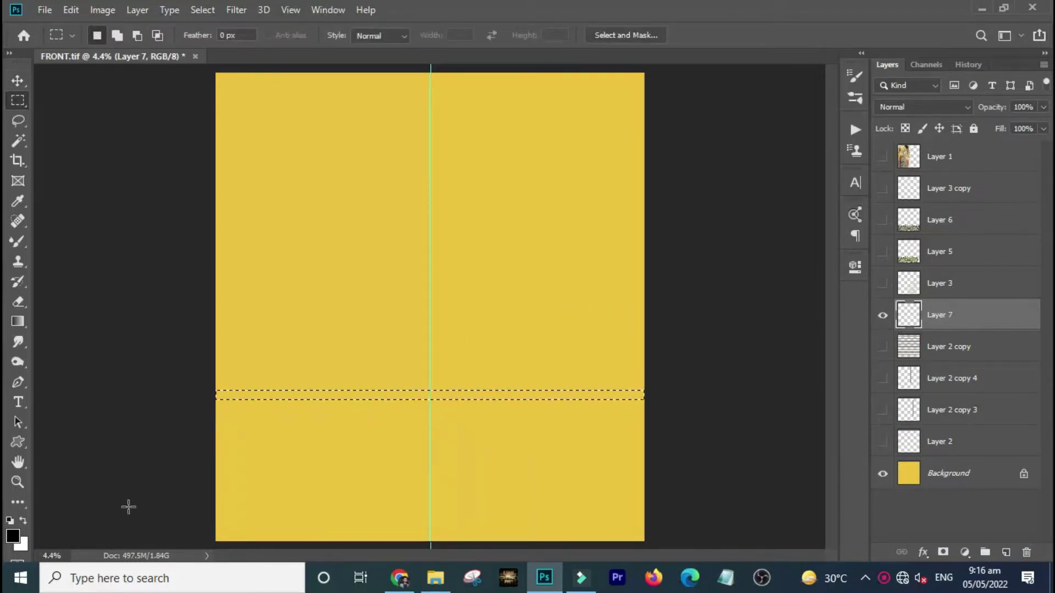
Set the foreground color to the neutral grey 888786.
click(13, 536)
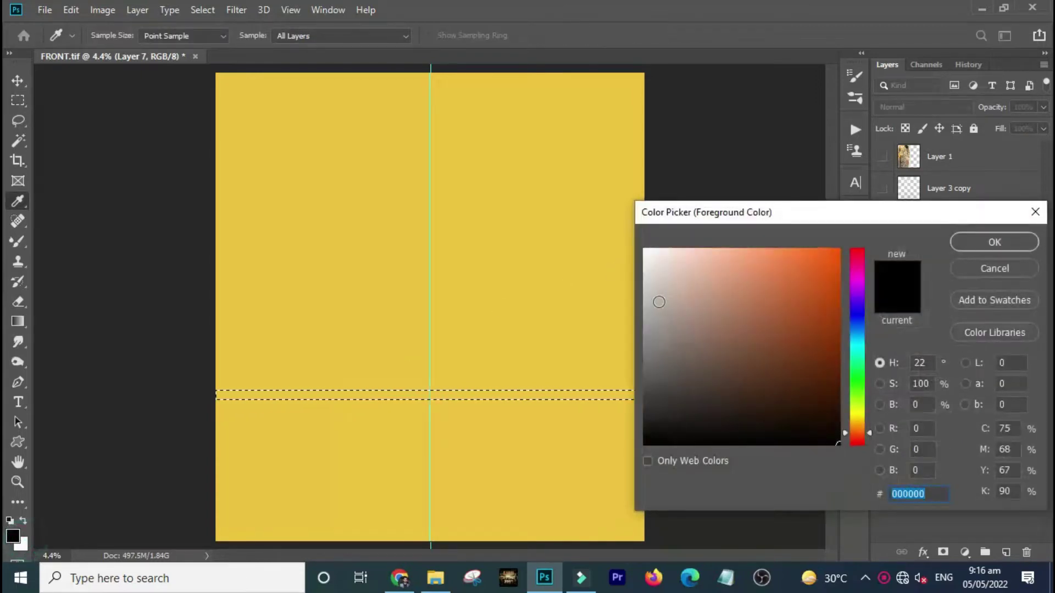
click(642, 302)
drag(641, 302, 647, 341)
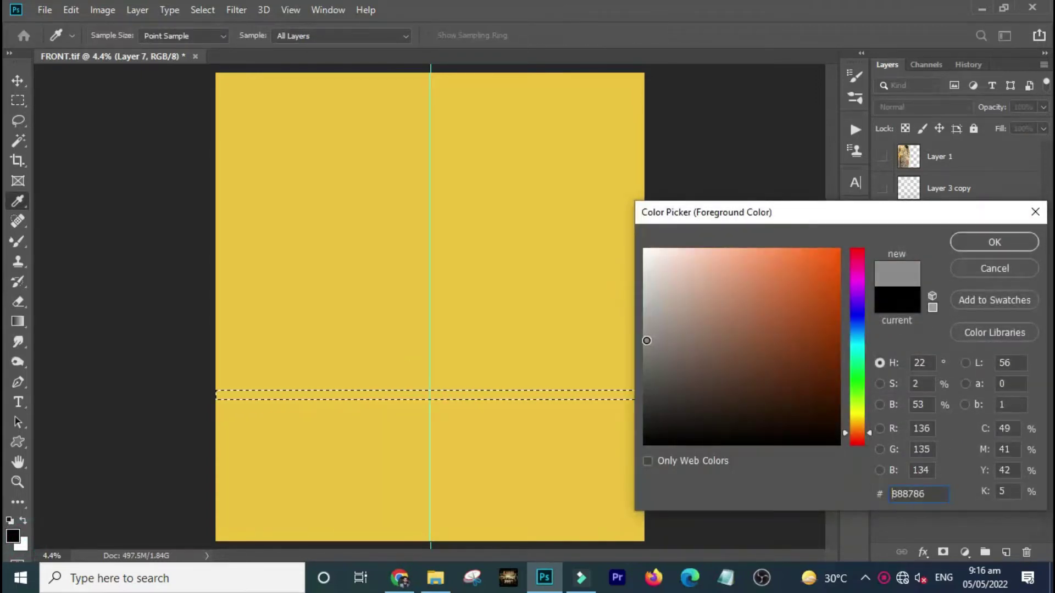
click(995, 243)
Sample the grey stripe color from Layer 2 copy, and fill the selected strip on the new layer with it.
click(883, 347)
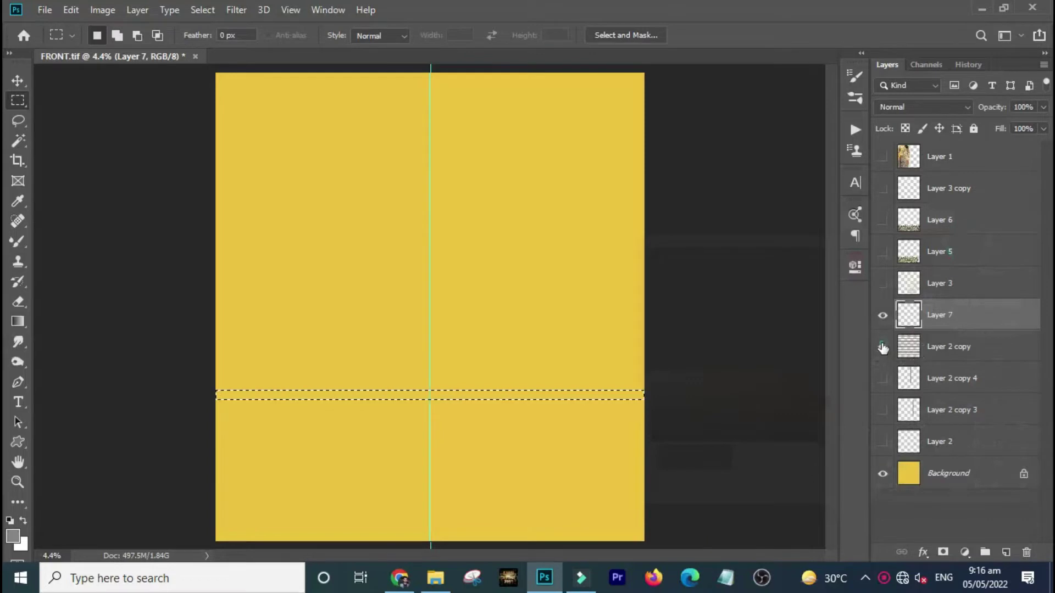
key(i)
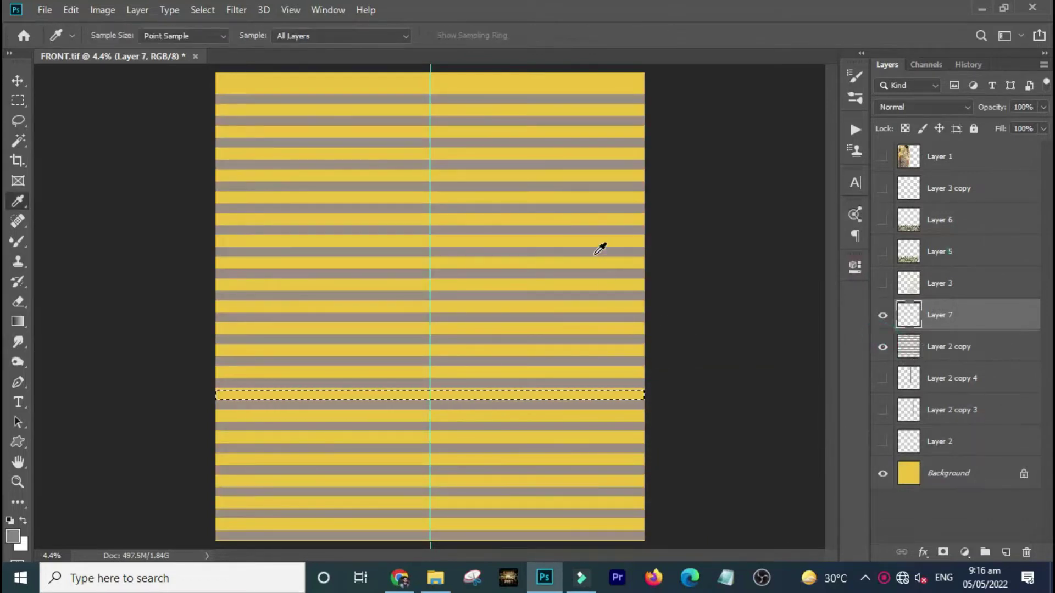
click(593, 252)
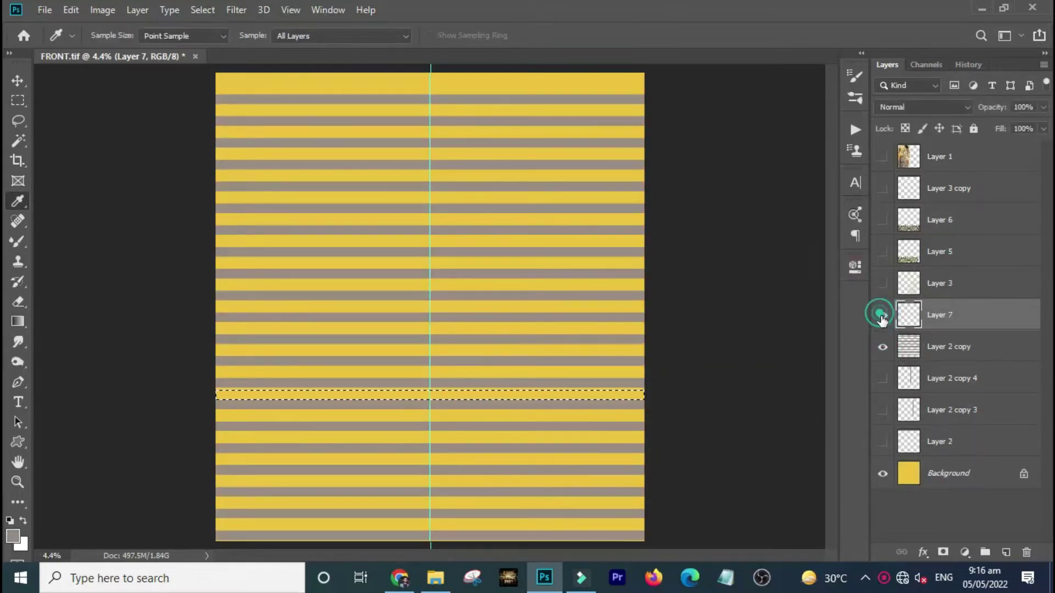
click(883, 348)
key(alt+BackSpace)
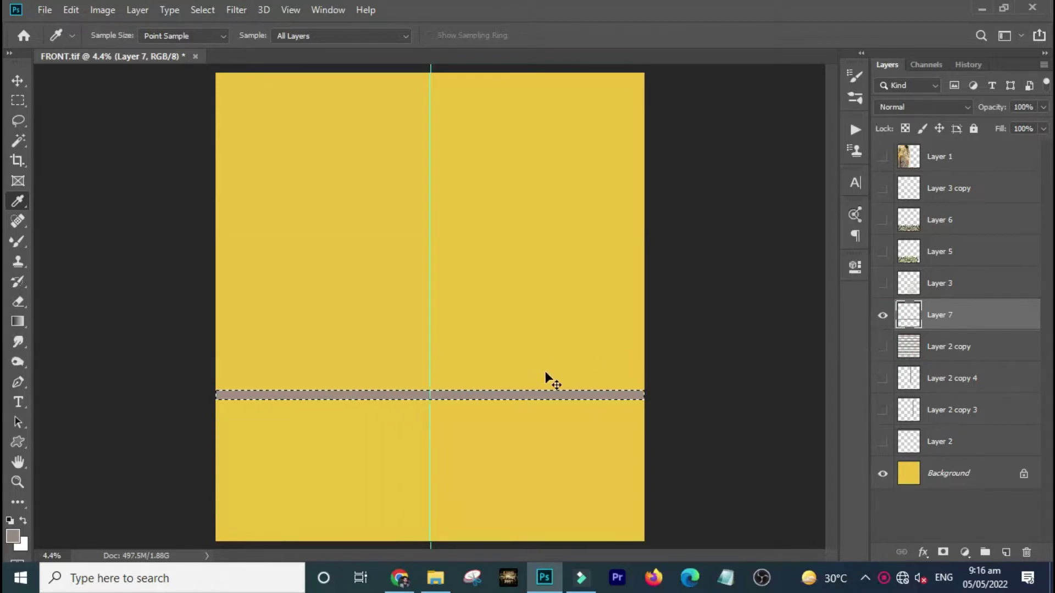
key(ctrl+d)
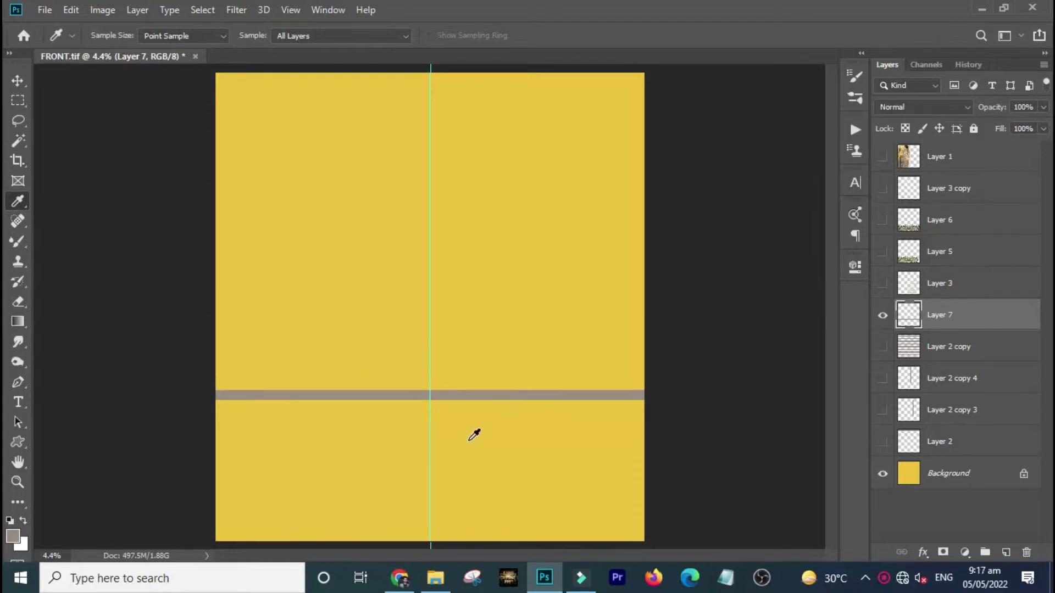
Move the grey stripe down to just above the canvas's bottom edge, spanning its full width.
key(v)
drag(482, 391, 468, 523)
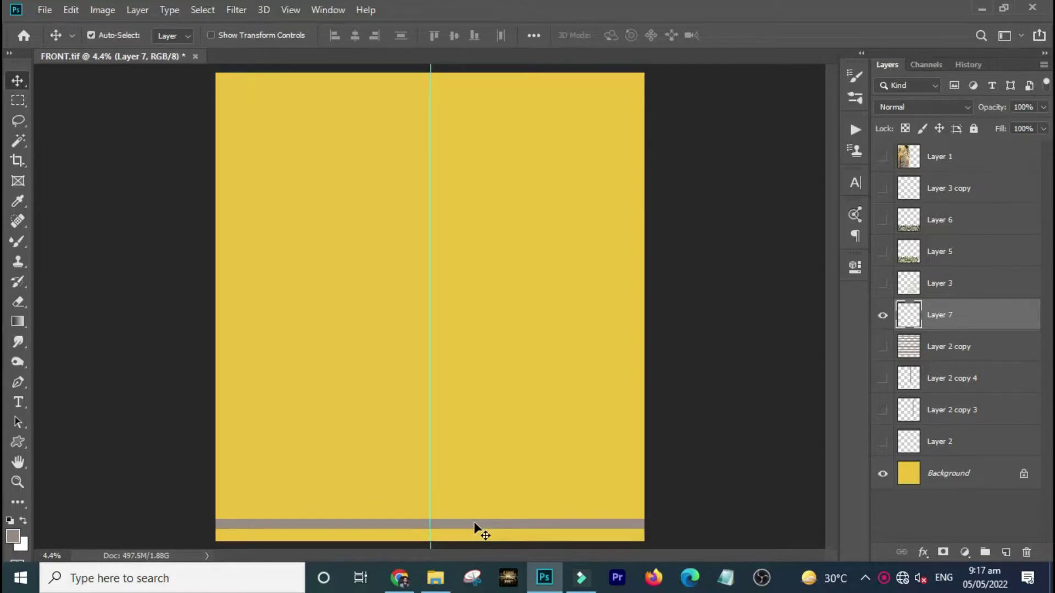
drag(477, 524, 447, 522)
Make the grey stripe much thinner by transforming its top edge downward.
key(ctrl+t)
key(Return)
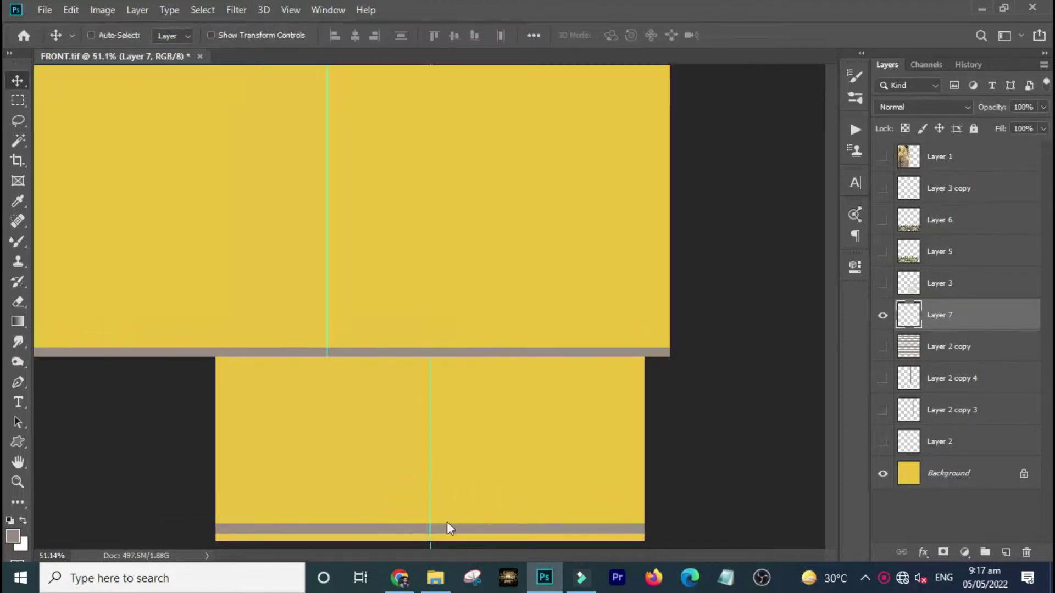
key(ctrl+t)
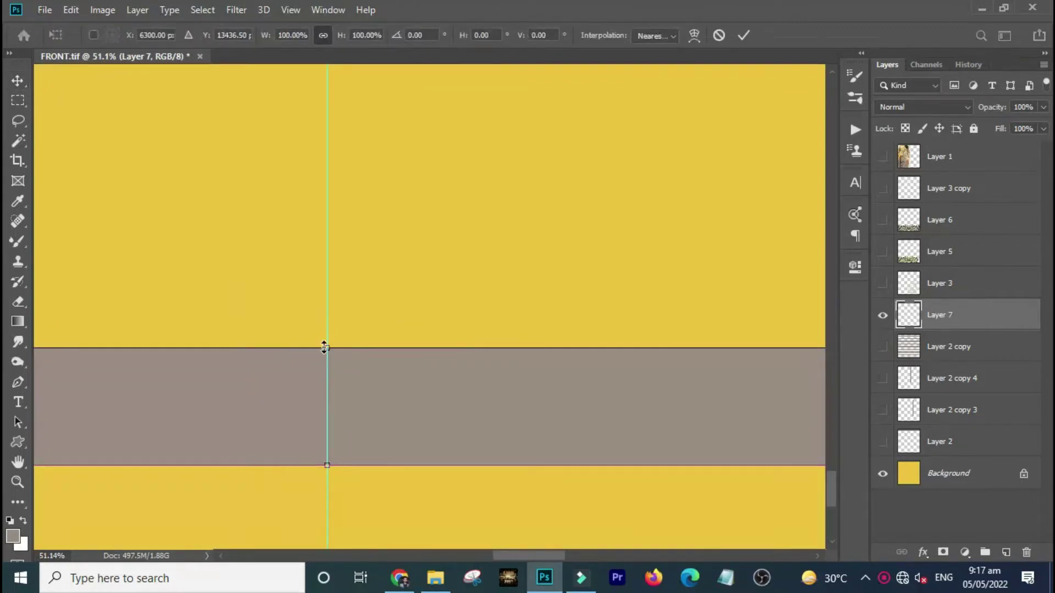
drag(327, 347, 331, 417)
key(Return)
key(ctrl+0)
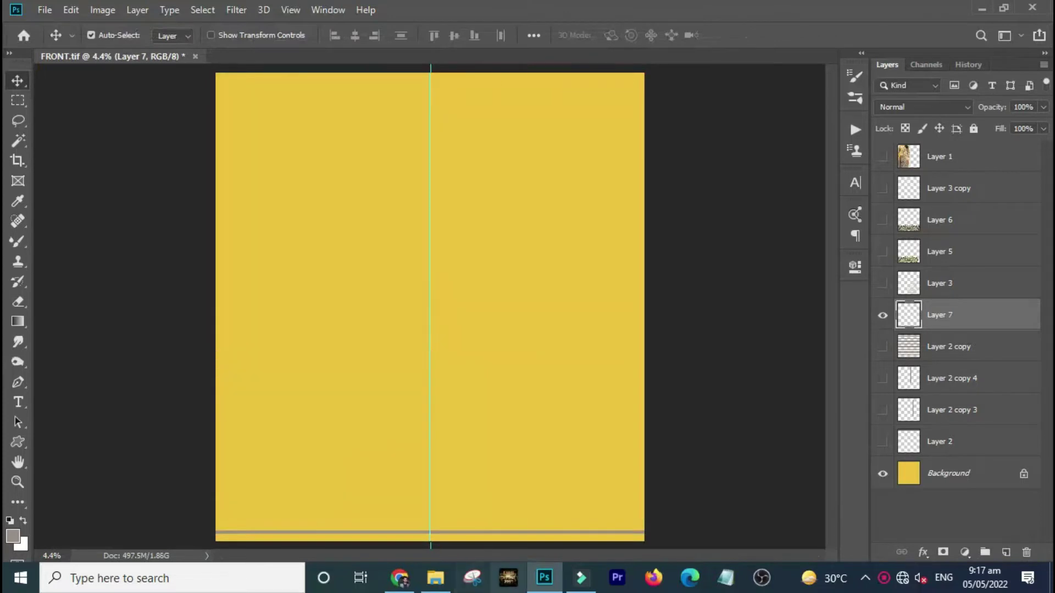
Thicken the grey stripe by scaling its height to about 149.56% while keeping its bottom edge in place.
key(ctrl+space)
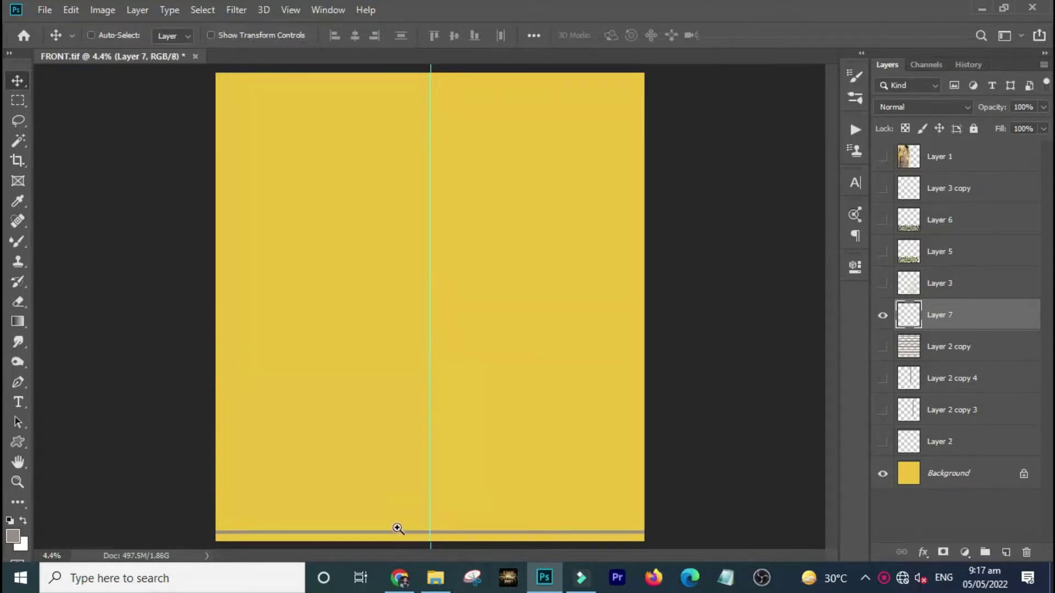
drag(398, 504, 456, 536)
key(ctrl+t)
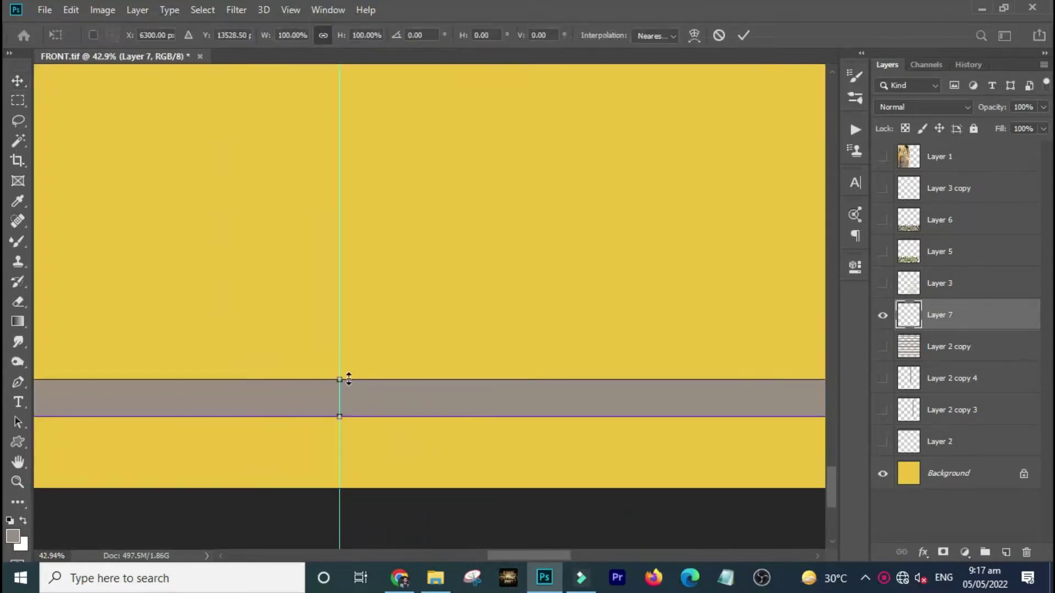
drag(343, 380, 344, 360)
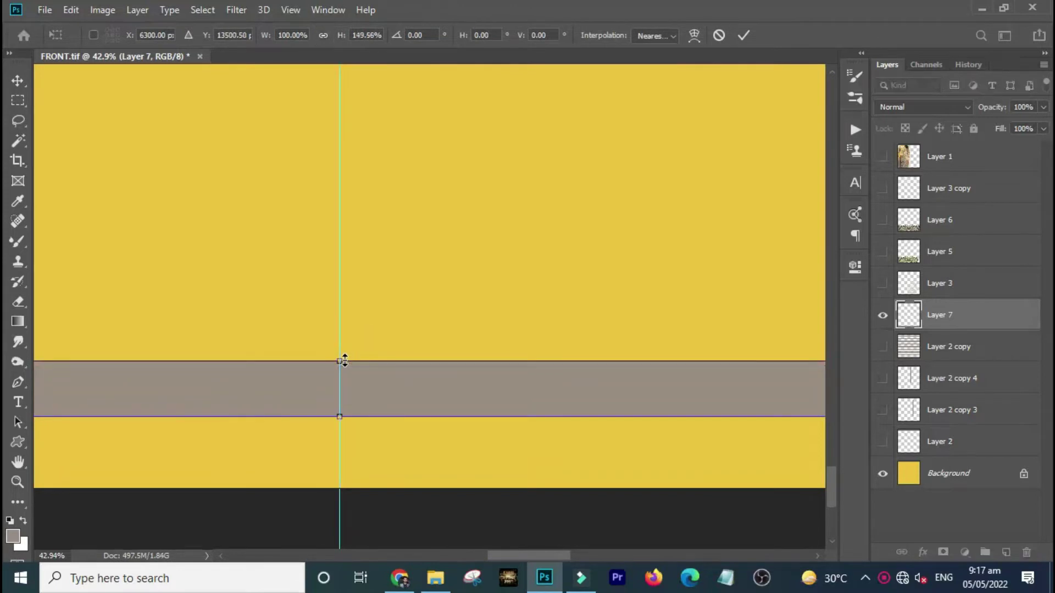
key(Return)
key(ctrl+0)
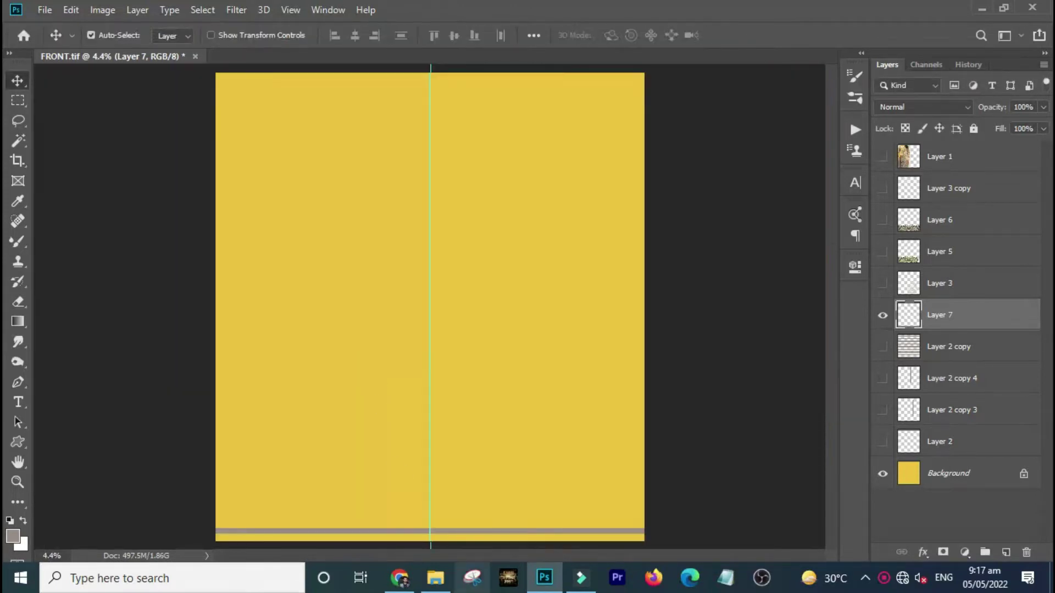
Move the grey stripe into the upper part of the canvas, shifted right so its start lies inside the canvas.
click(438, 532)
click(438, 531)
drag(437, 534, 576, 211)
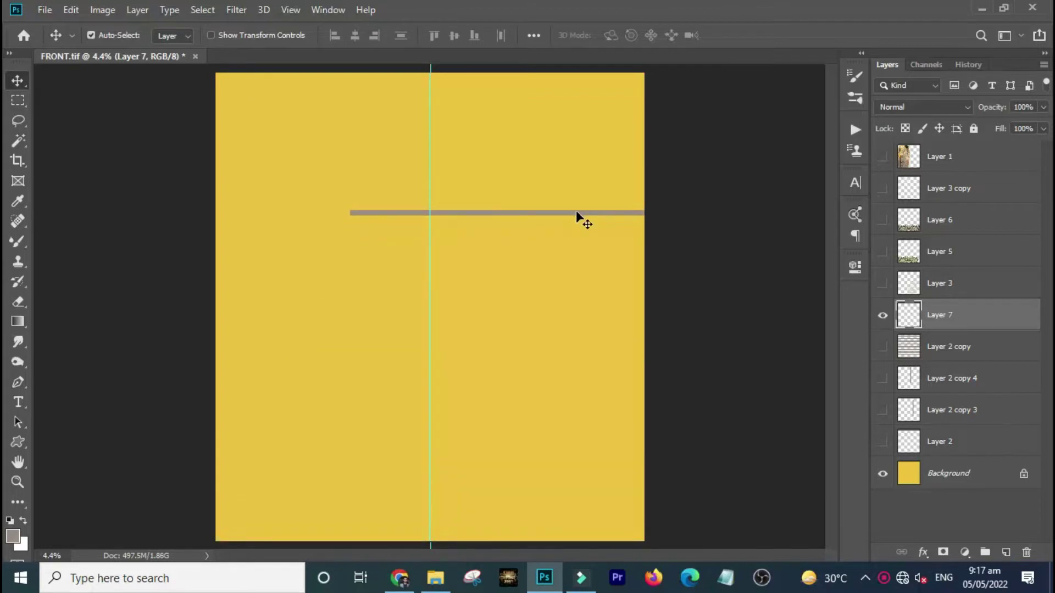
Align the grey stripe to the canvas's left, right and bottom edges using a whole-canvas selection, and deselect.
key(ctrl)
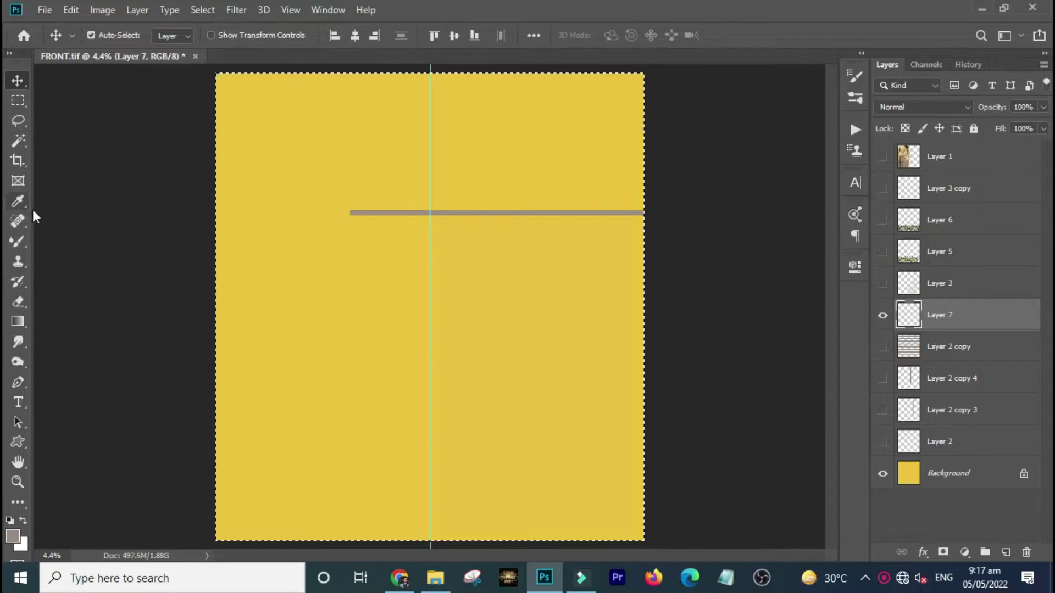
click(334, 35)
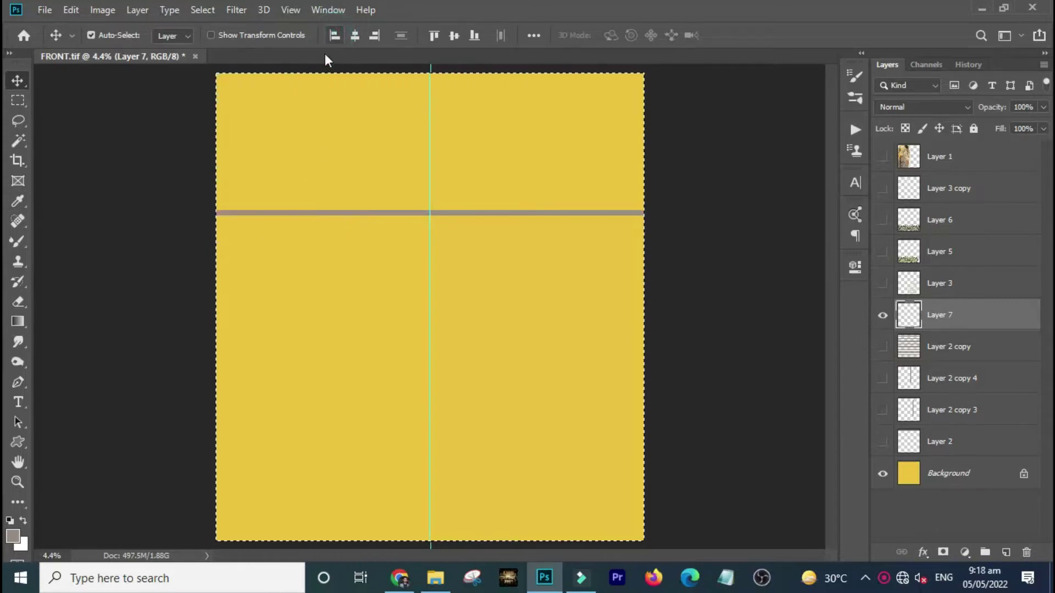
click(378, 35)
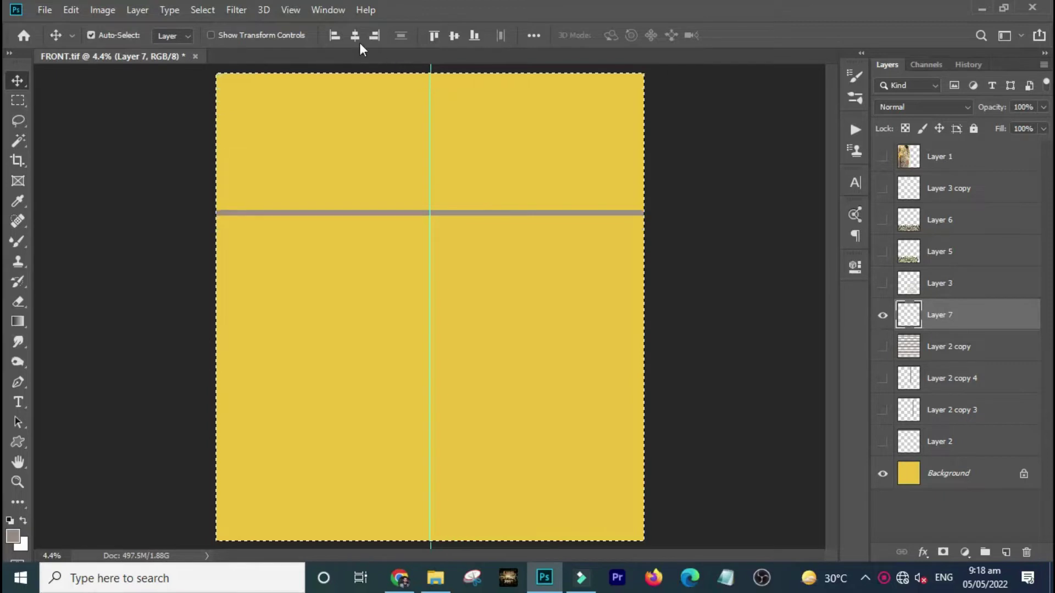
click(474, 36)
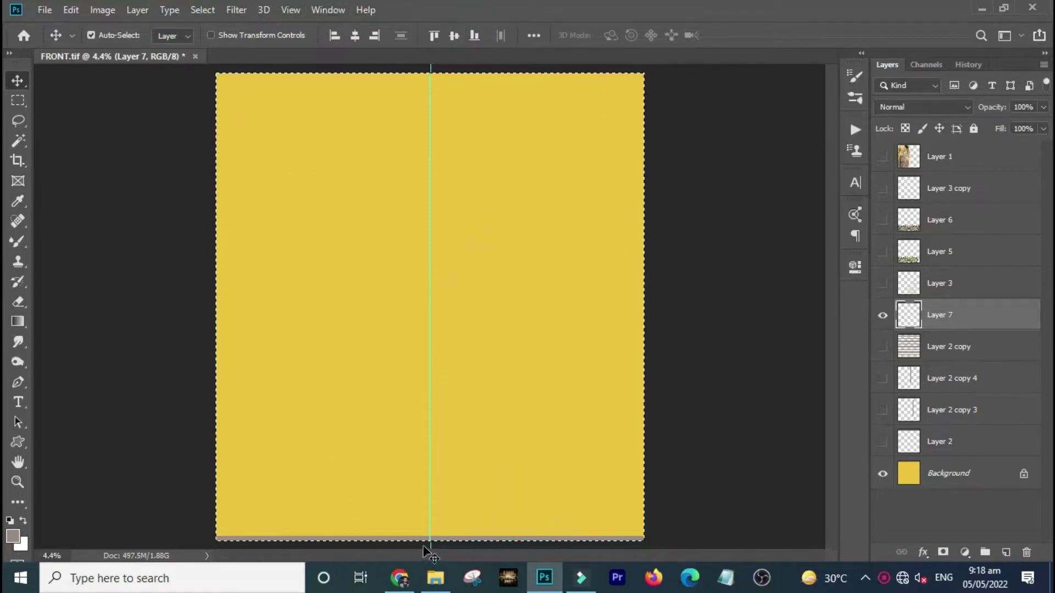
key(ctrl)
drag(429, 532, 430, 536)
key(ctrl+d)
Duplicate the bottom grey stripe and transform the copy straight up to Y about 13275 px, leaving a yellow gap between them.
drag(391, 465, 475, 576)
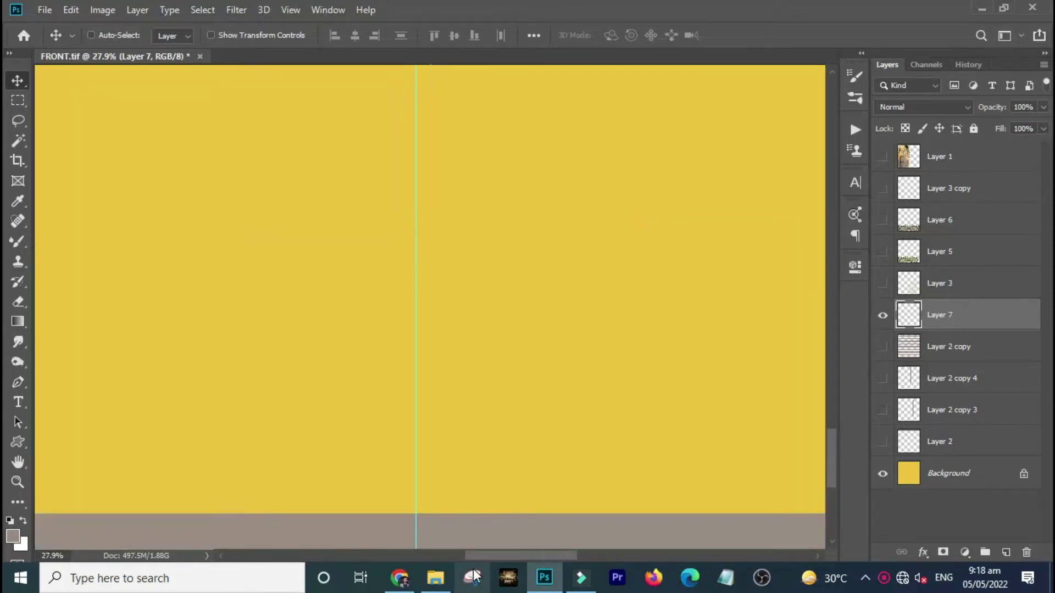
key(ctrl+j)
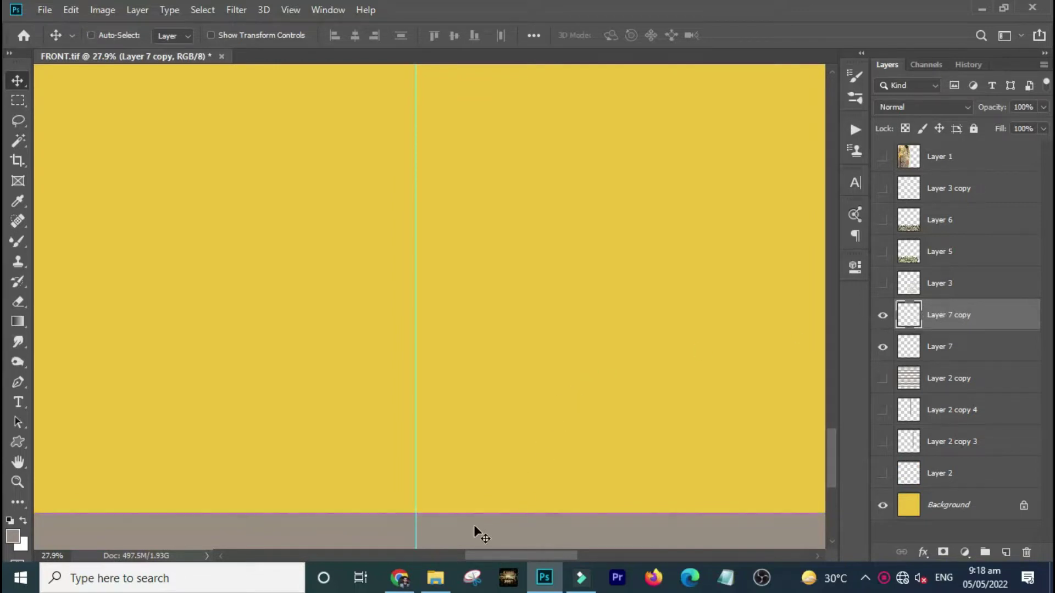
key(ctrl+t)
drag(473, 528, 487, 441)
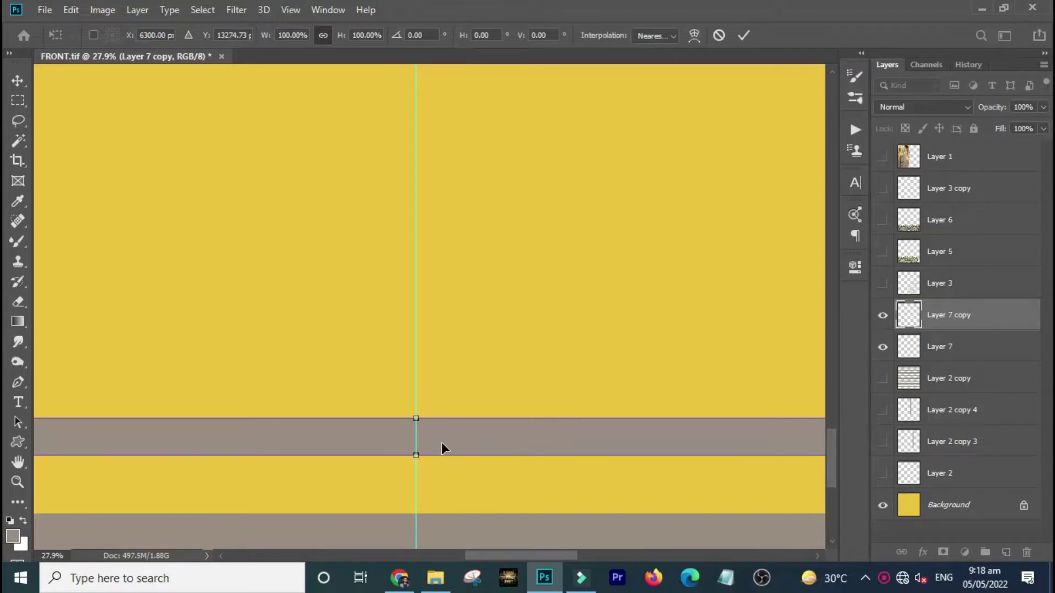
key(ctrl+0)
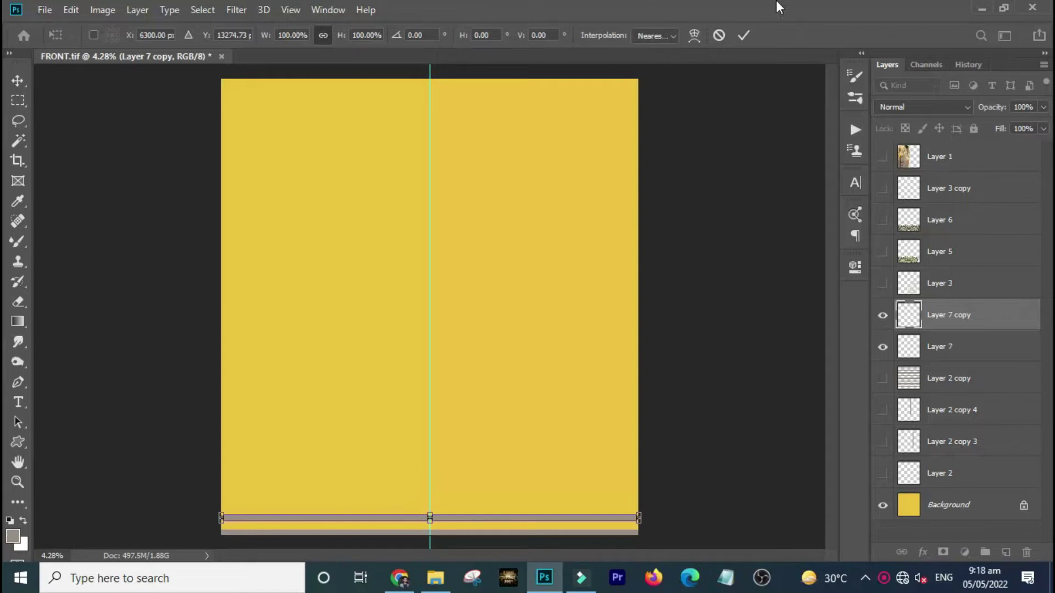
click(743, 35)
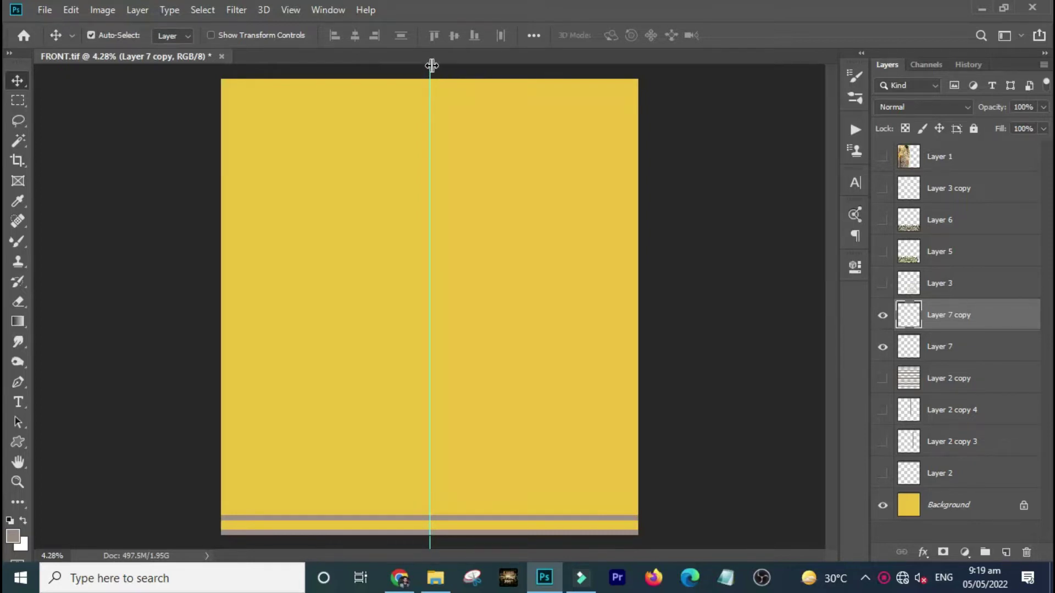
Load the copied stripe as a selection, repeat its transform as evenly spaced copies on the same layer over the canvas's lower two fifths, and deselect.
key(ctrl)
ctrl+click(907, 323)
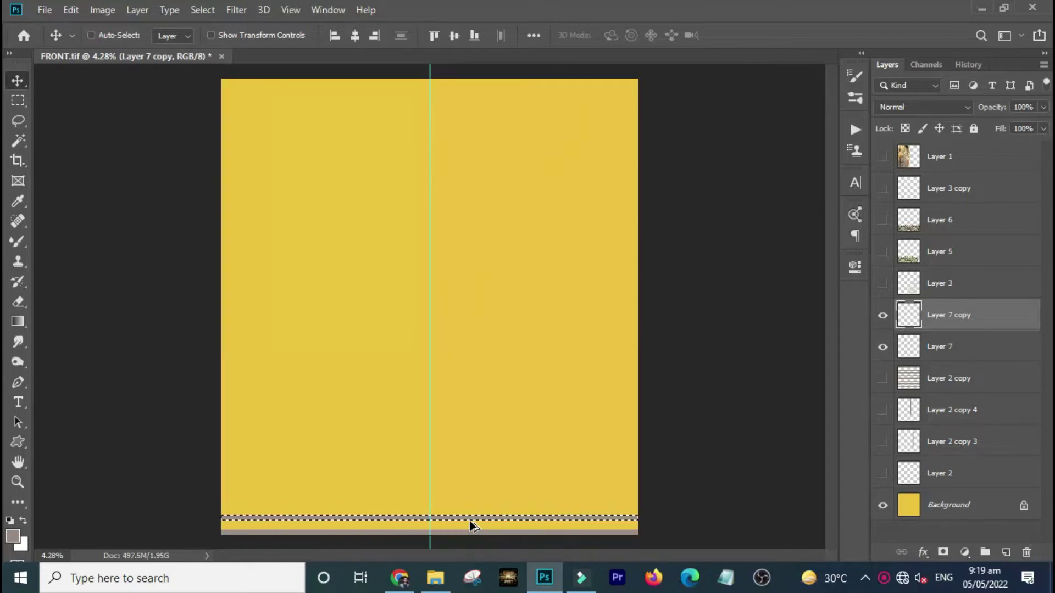
key(ctrl+shift+alt+t)
key(ctrl+shift+alt+t)
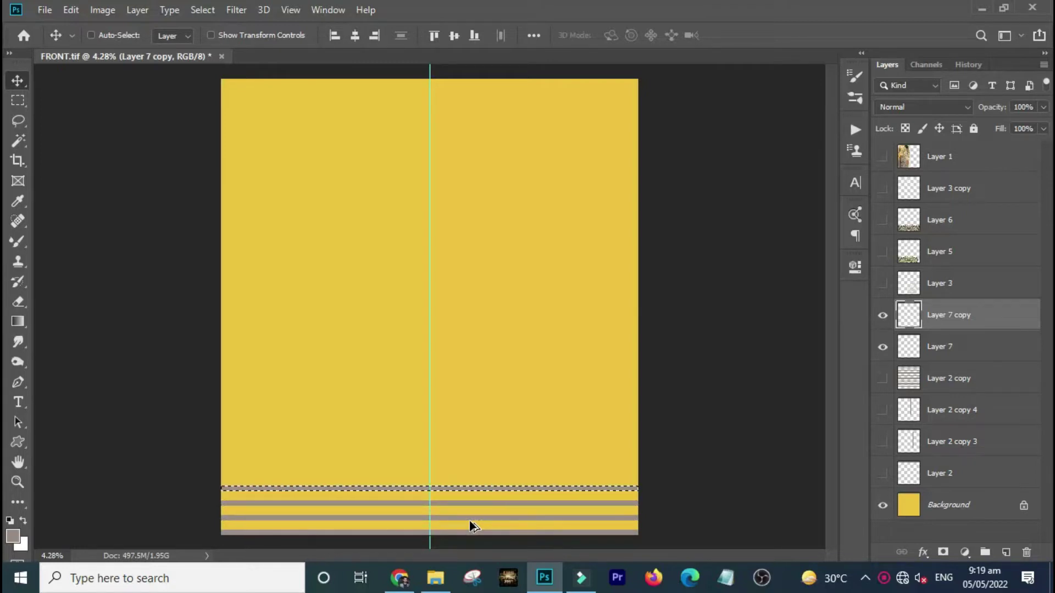
key(ctrl+shift+alt+t)
key(ctrl+shift+alt+t)
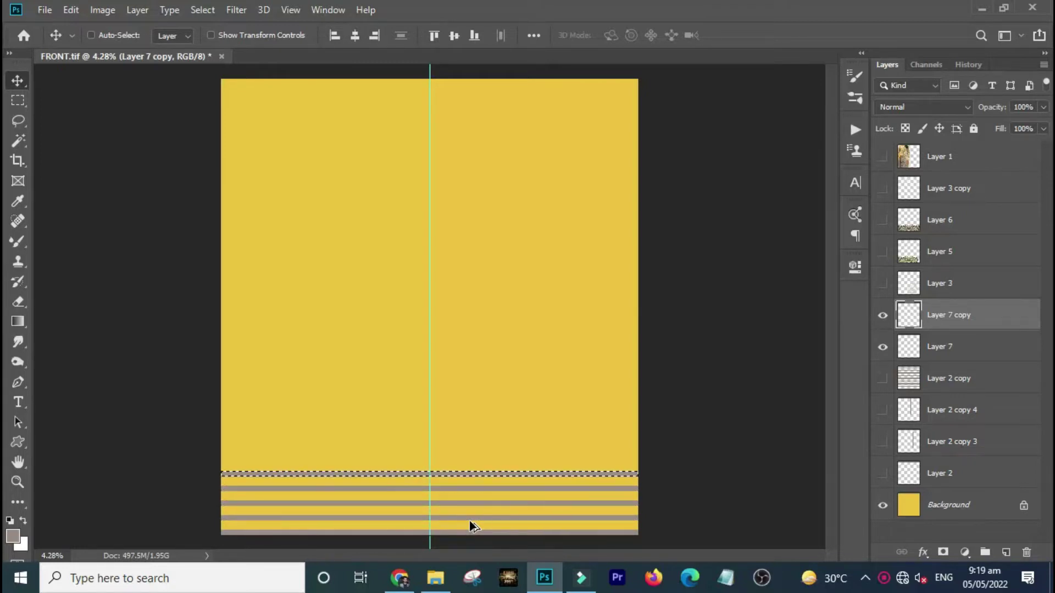
key(ctrl+shift+alt+t)
key(ctrl+shift+alt+t)
key(ctrl+shift+alt+t)
key(ctrl+shift+alt+t)
key(ctrl+shift+alt+t)
key(ctrl+shift+alt+t)
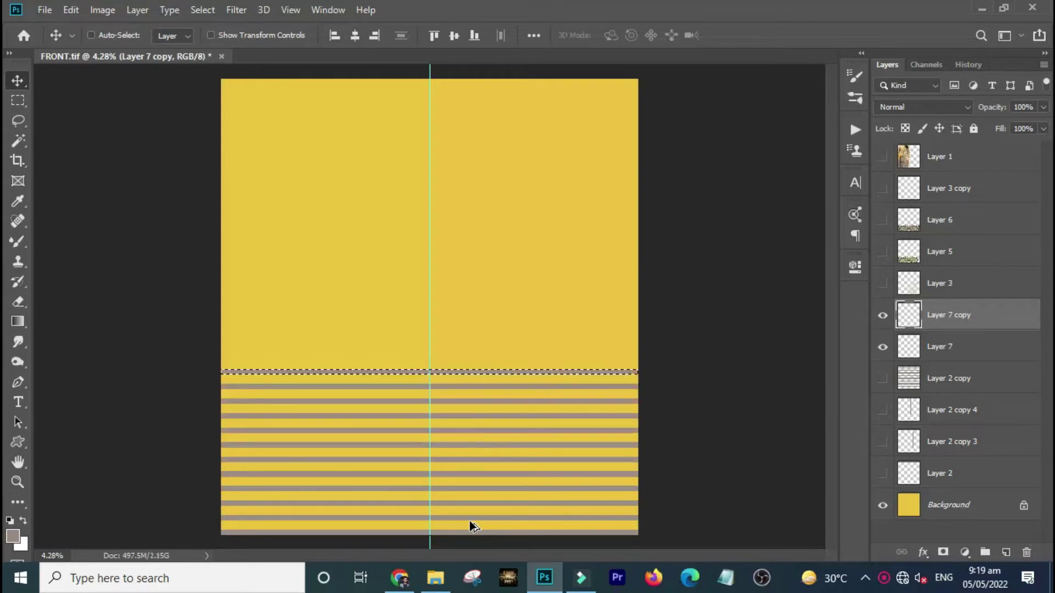
key(ctrl+shift+alt+t)
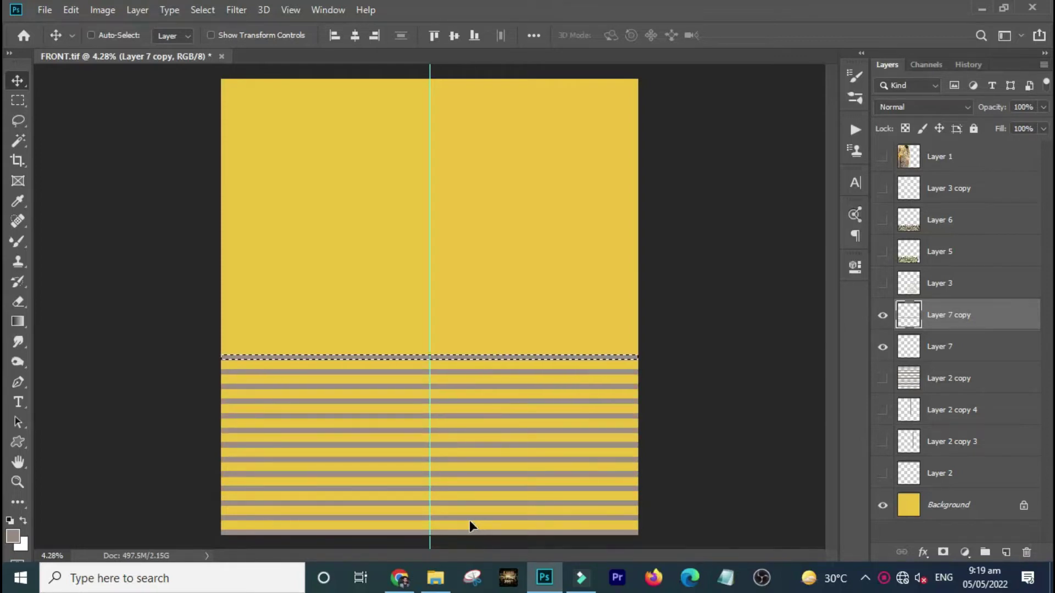
key(ctrl)
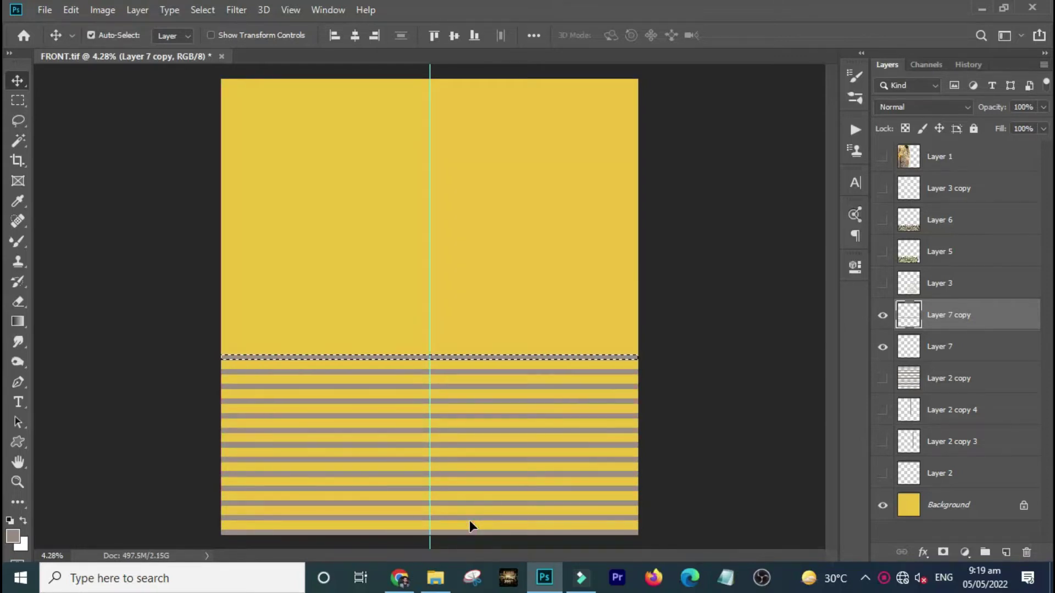
key(ctrl)
key(ctrl+d)
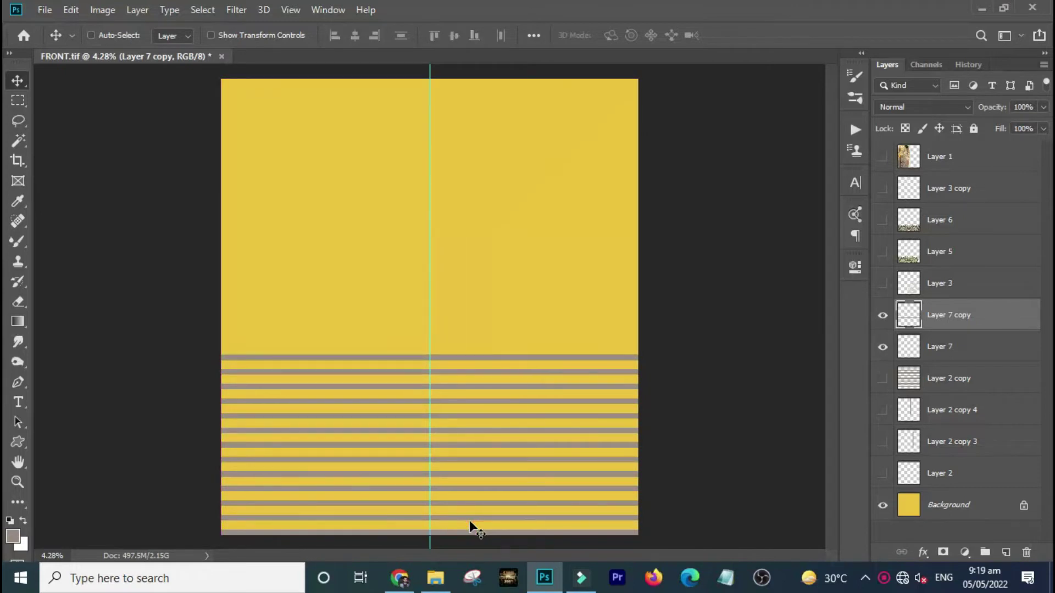
Repeat the transform on duplicates of the striped layer up to Layer 7 copy 10, extending the stripes over the lower two thirds of the canvas.
key(ctrl)
key(ctrl+alt+shift+t)
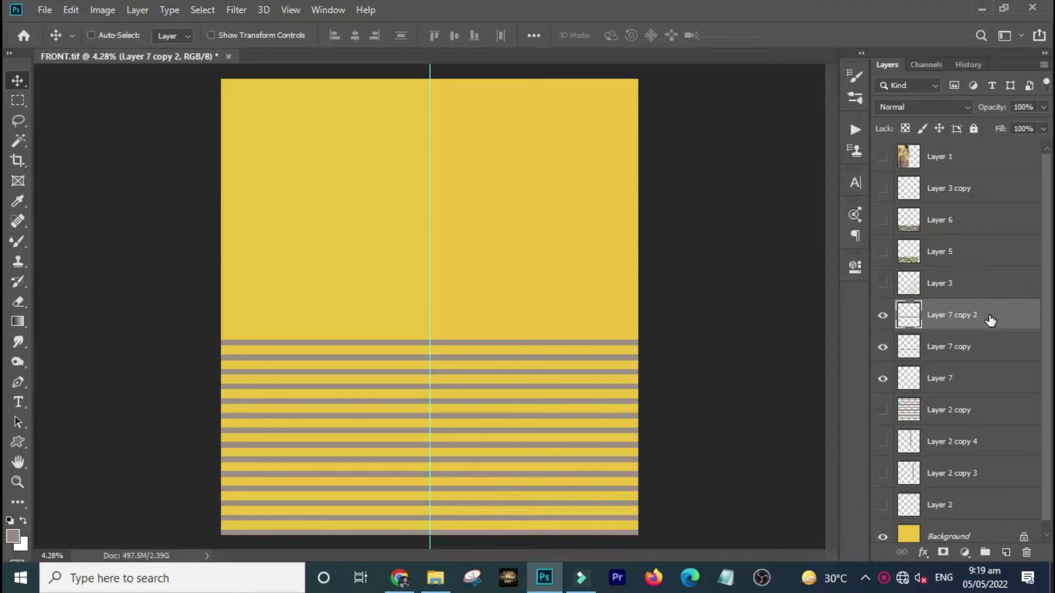
key(ctrl+alt+shift+t)
key(ctrl+alt+shift+t)
key(ctrl+alt+shift+t)
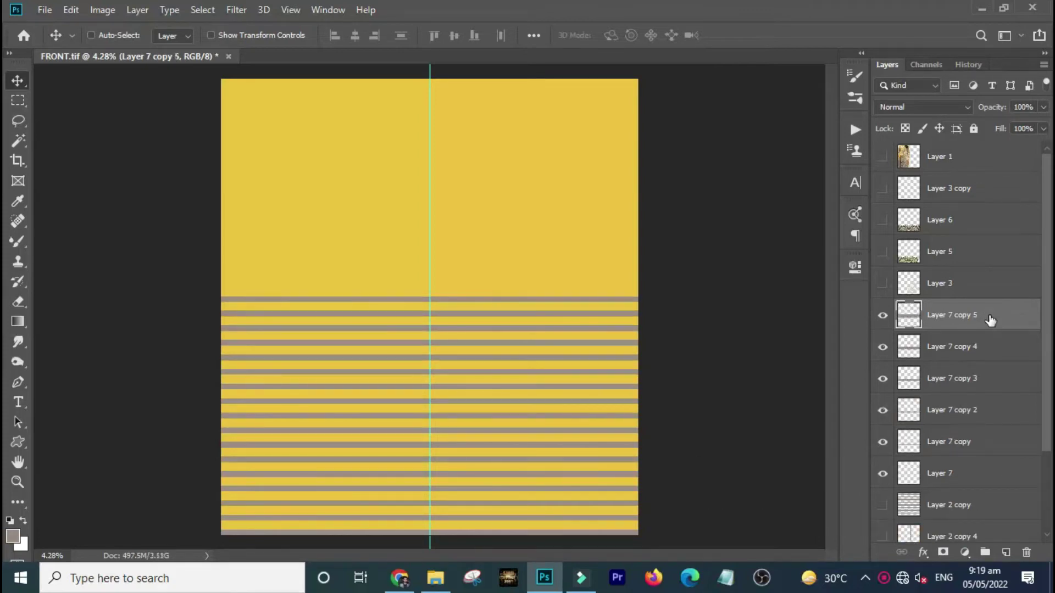
key(ctrl+alt+shift+t)
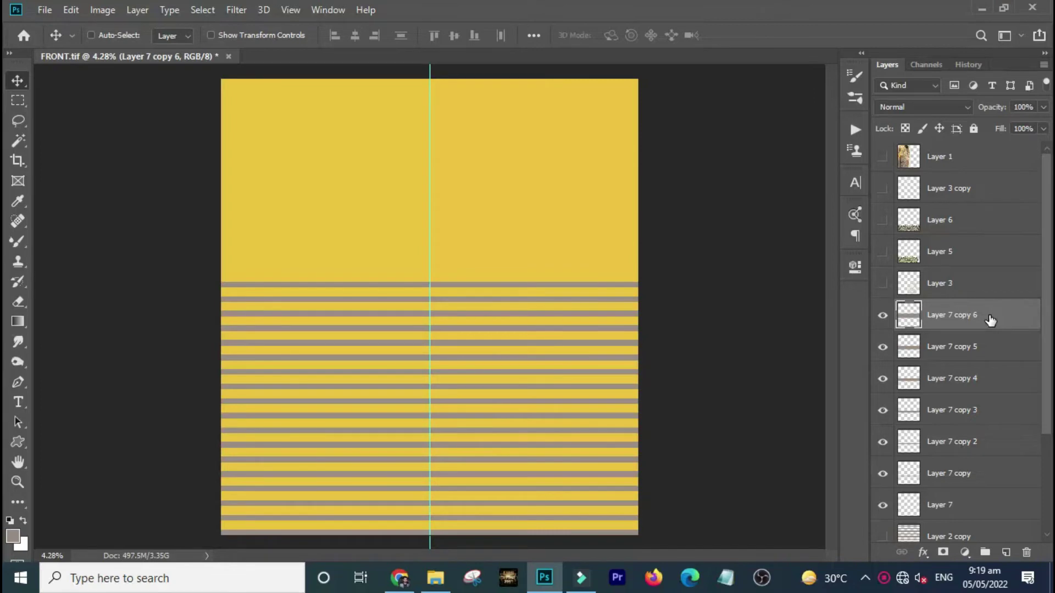
key(ctrl+alt+shift+t)
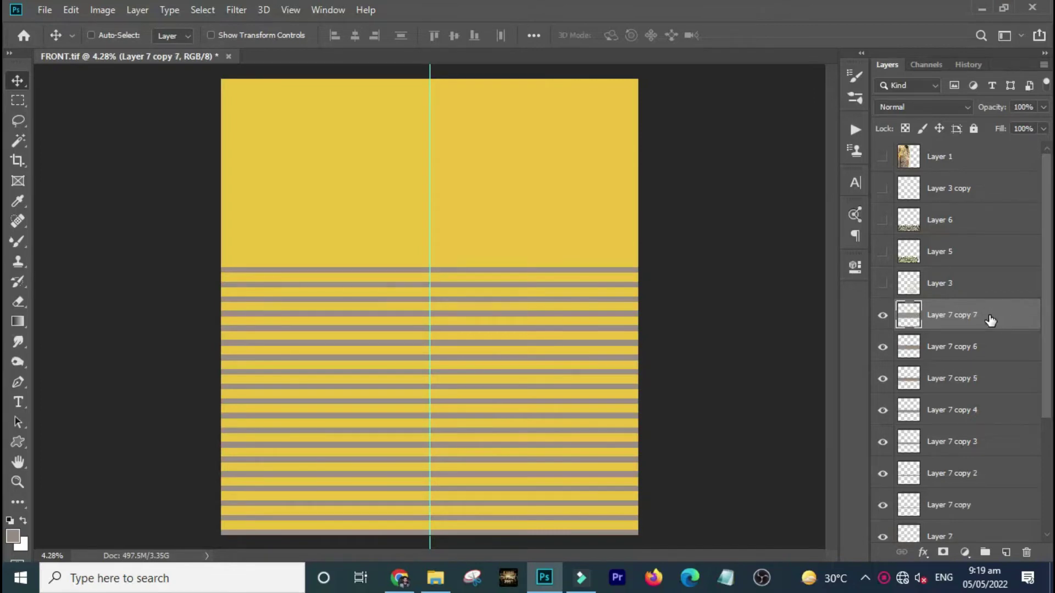
key(ctrl+alt+shift+t)
key(ctrl+alt+shift+t)
key(ctrl+alt+shift+t)
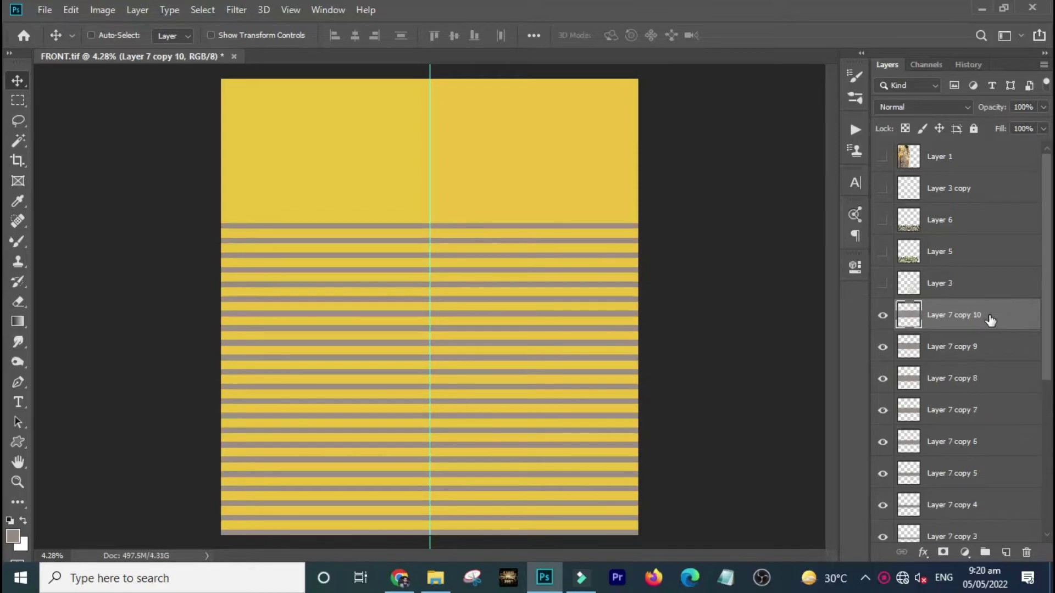
Continue duplicating the striped layer upward at the same spacing, up to Layer 7 copy 20, until stripes reach the canvas's top edge.
key(ctrl)
scroll(961, 286, down, 3)
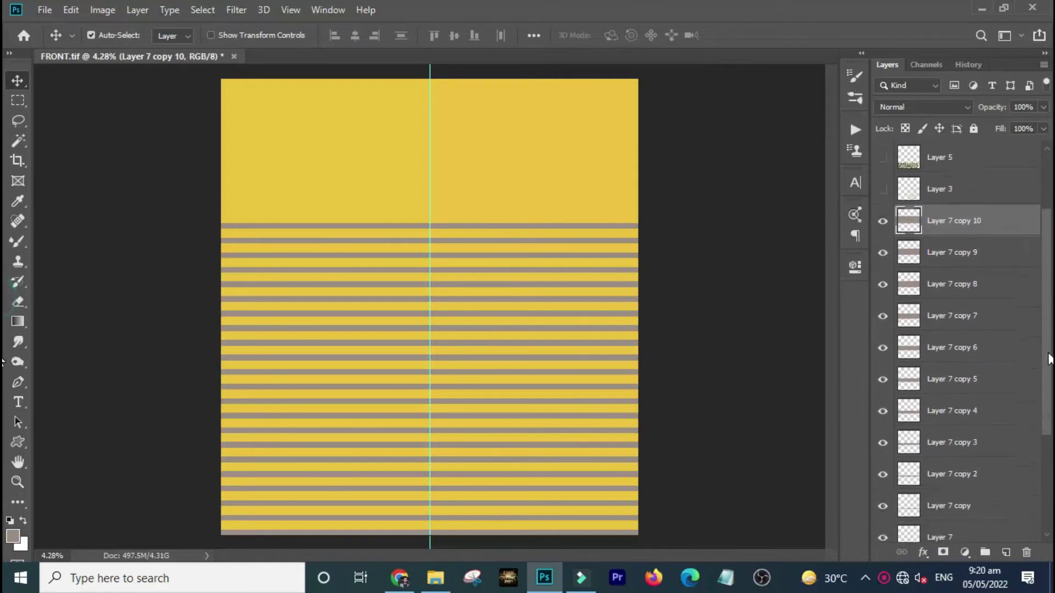
ctrl+click(913, 248)
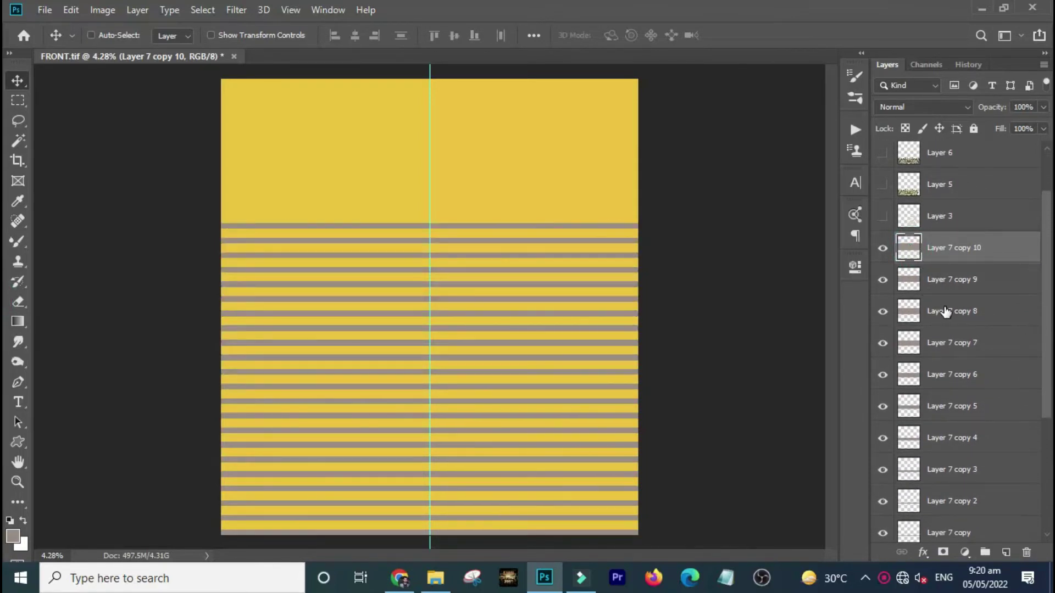
key(ctrl+alt+shift+t)
key(ctrl+alt+shift+t)
key(ctrl+alt+shift+t)
key(ctrl+alt+shift+t)
key(ctrl+alt+shift+t)
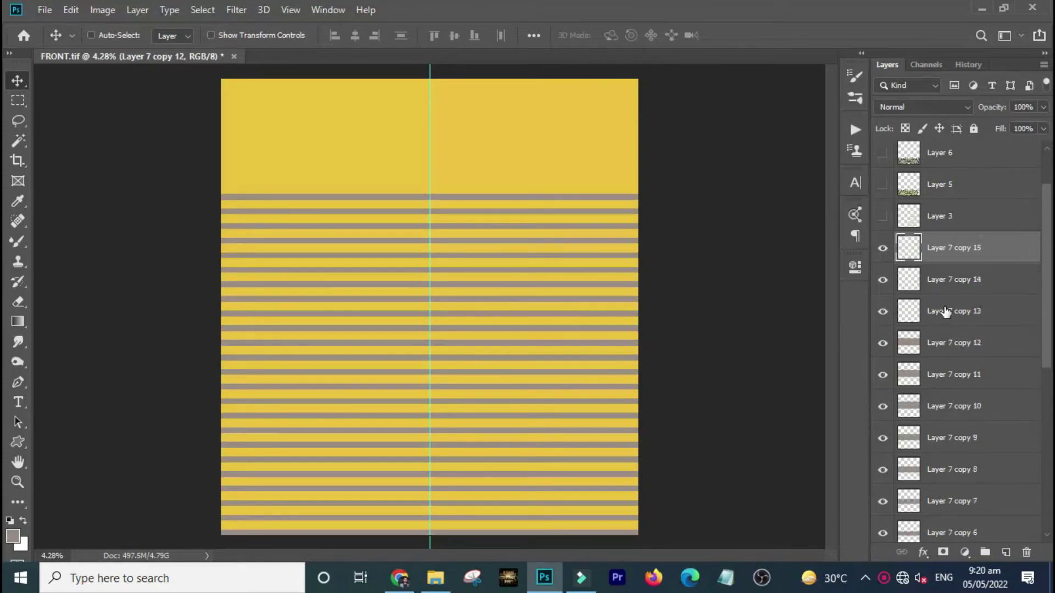
key(ctrl+alt+shift+t)
key(ctrl+alt+shift+t)
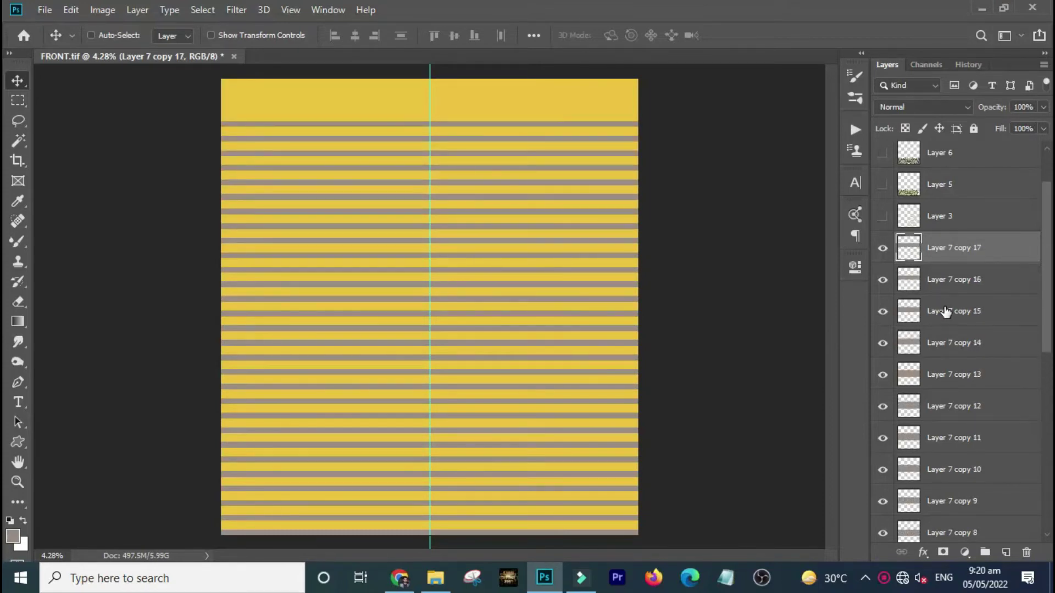
key(ctrl+alt+shift+t)
key(ctrl+alt+shift+t)
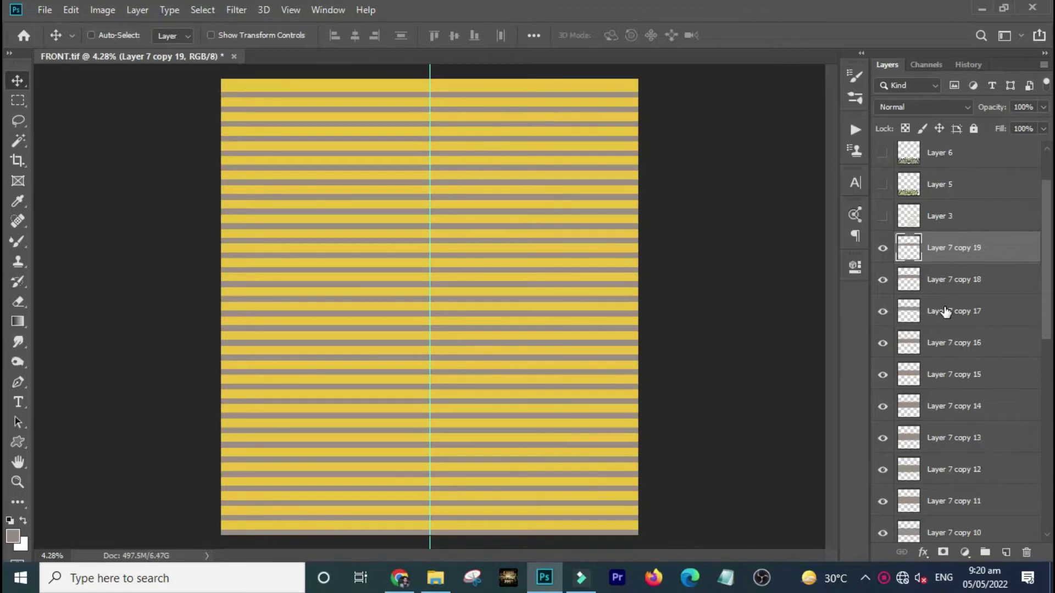
key(ctrl+alt+shift+t)
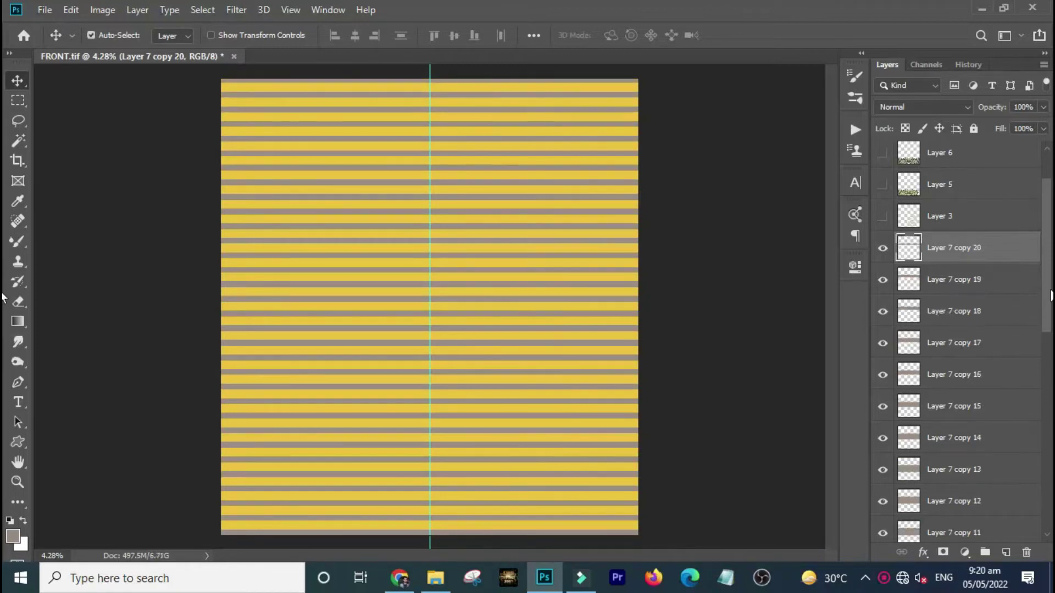
Select every stripe layer from Layer 7 copy 20 down to Layer 7 and merge them into one layer.
scroll(1047, 281, down, 1)
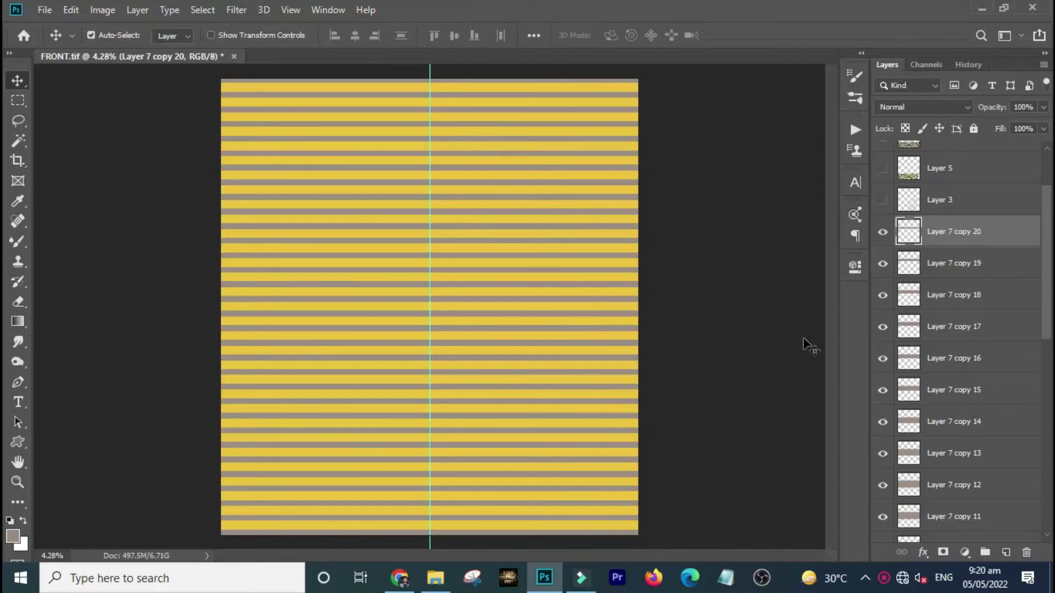
drag(1047, 264, 1029, 376)
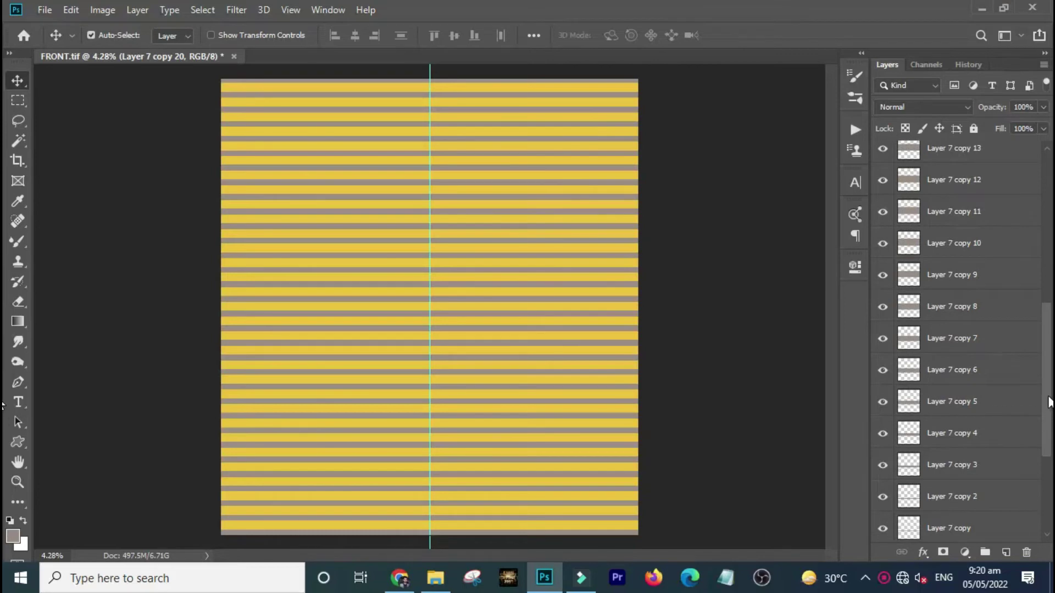
scroll(925, 322, down, 3)
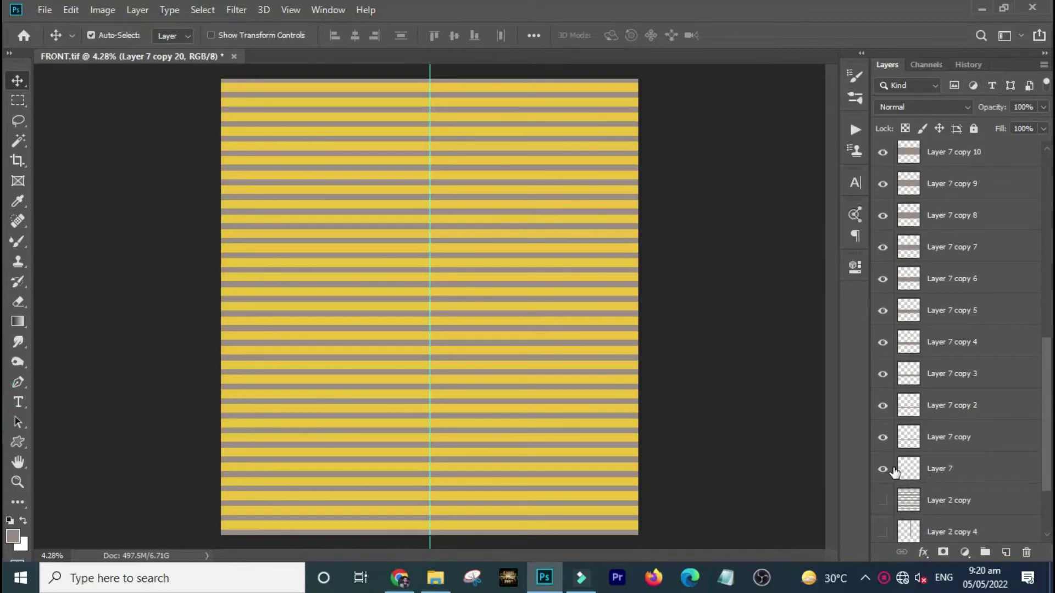
shift+click(953, 471)
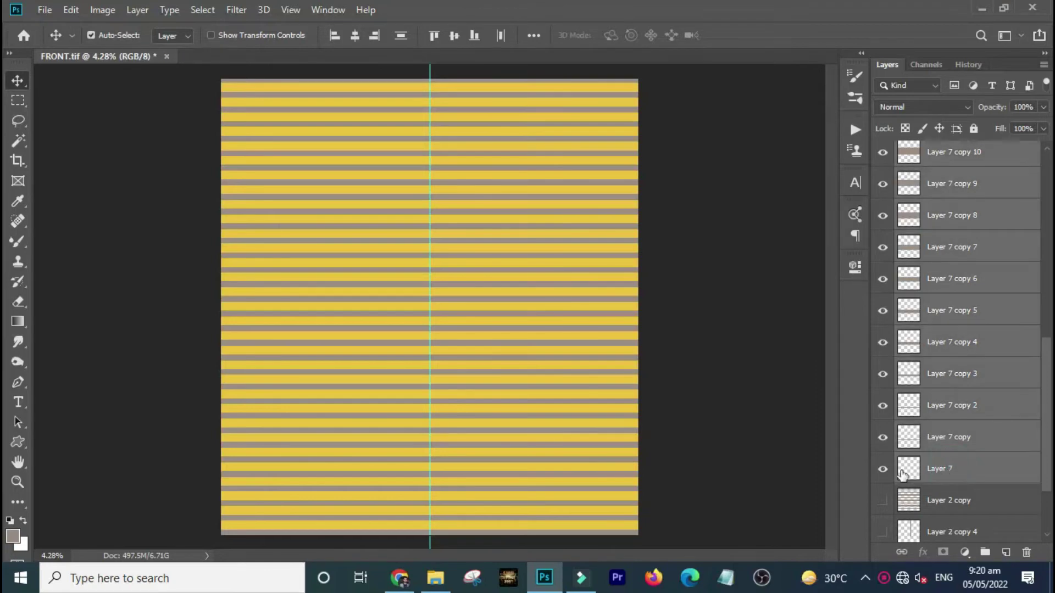
click(884, 470)
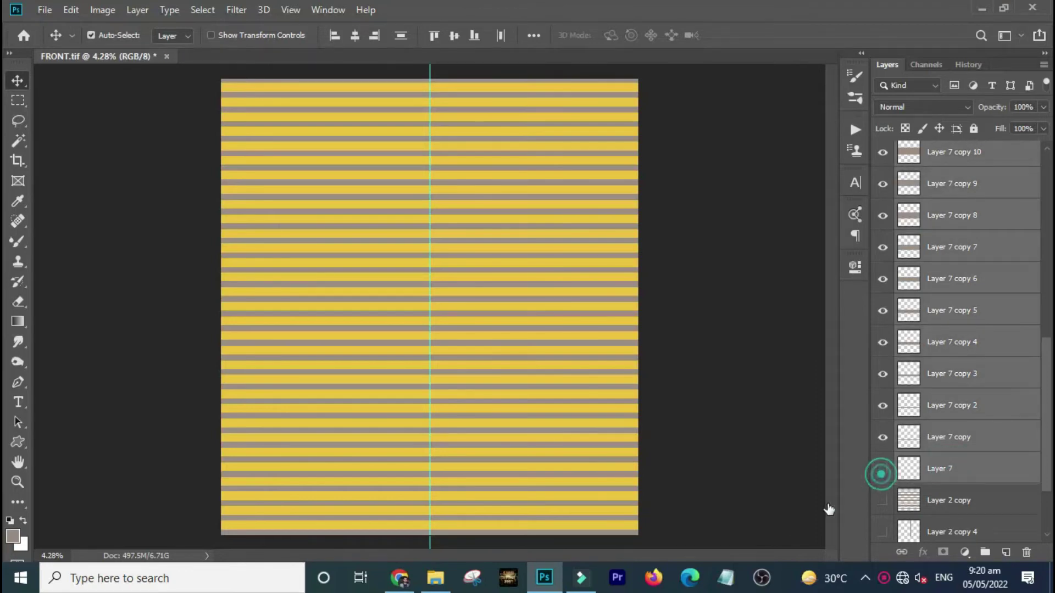
click(882, 470)
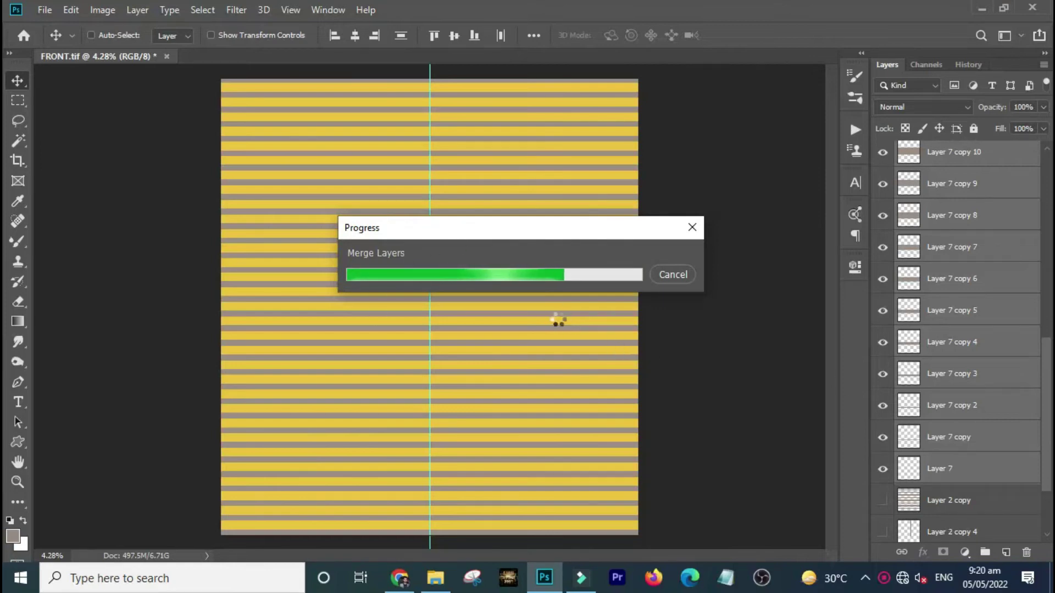
Turn on the computer's Wi-Fi in the network settings and return to the striped document.
click(903, 577)
click(816, 540)
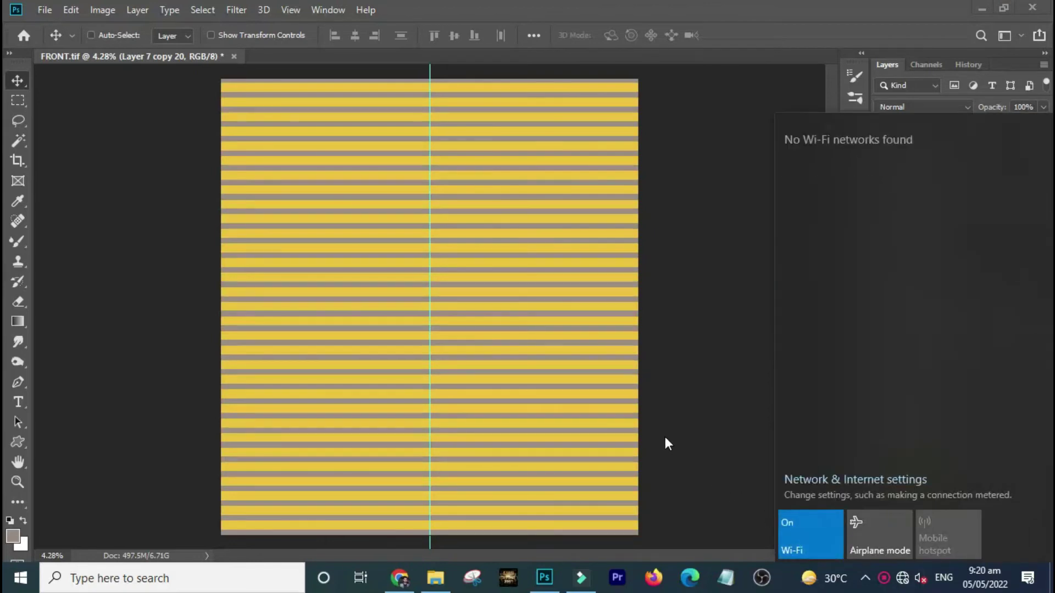
click(645, 421)
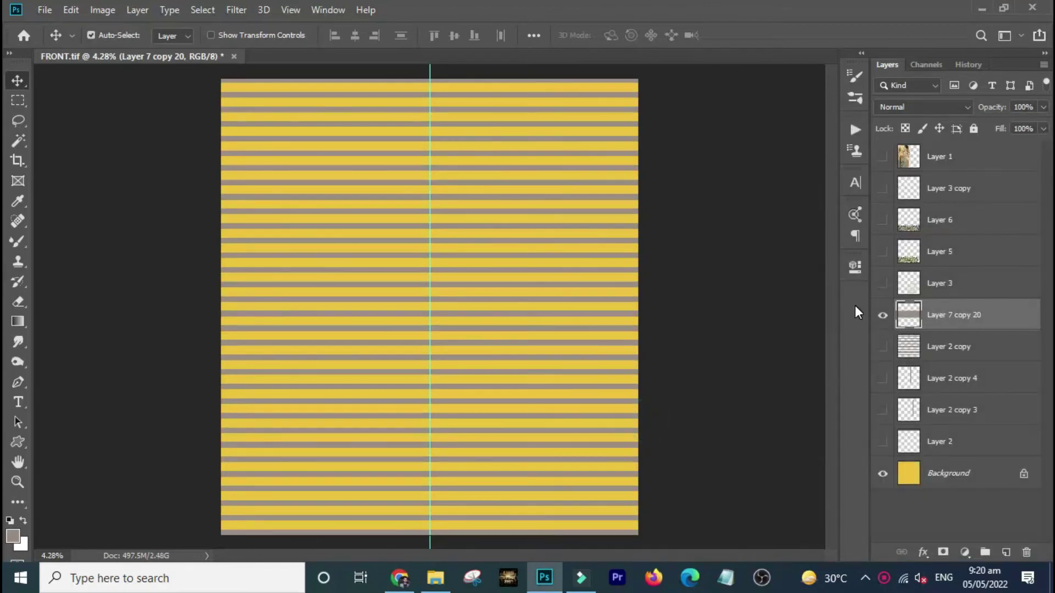
Copy one full-width stripe from the merged stripe layer to a new layer, and delete the merged layer Layer 7 copy 20.
click(883, 315)
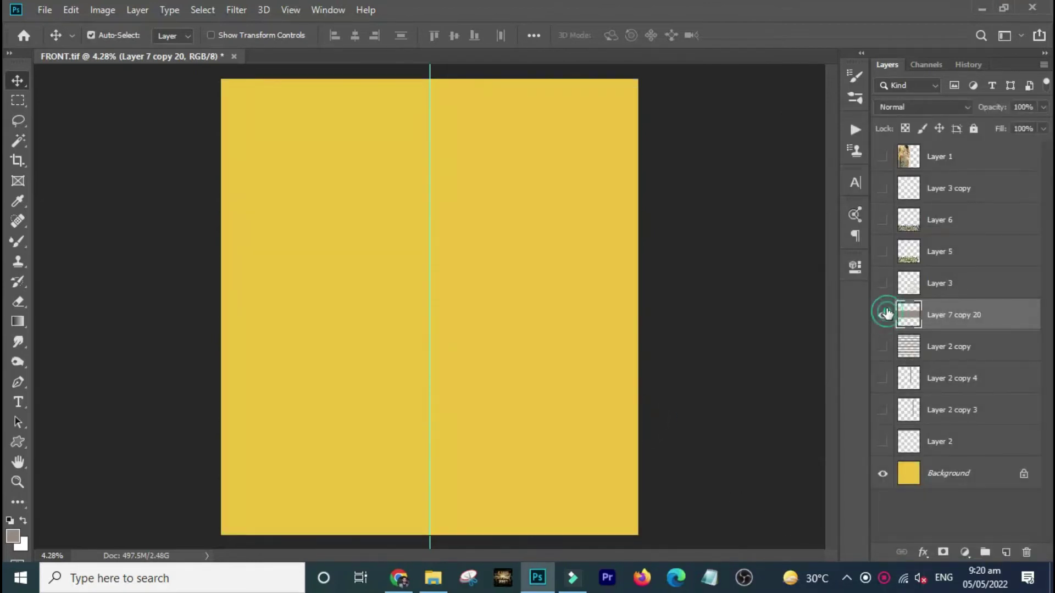
click(883, 315)
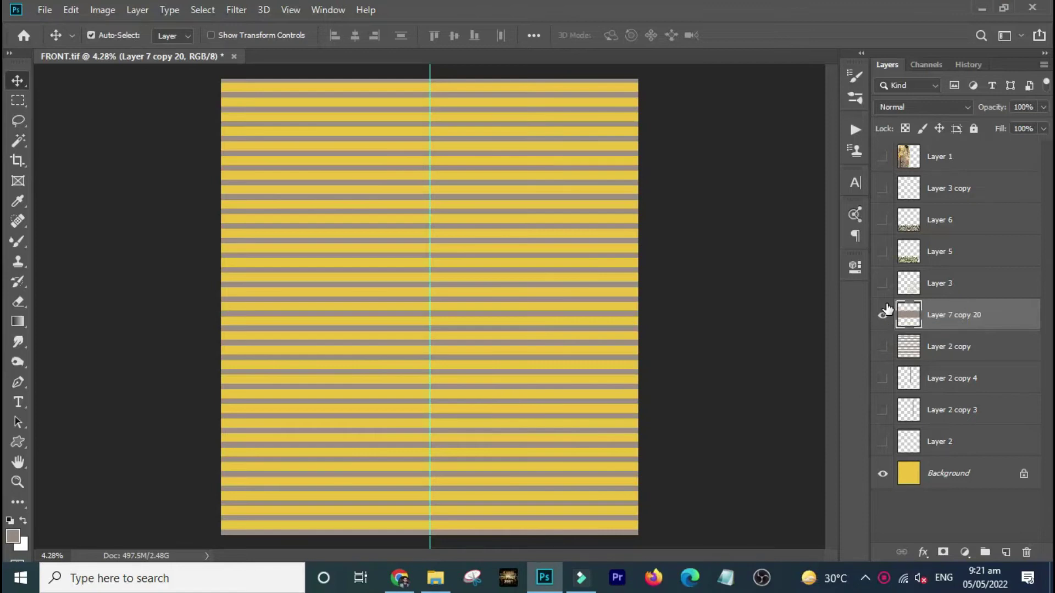
key(m)
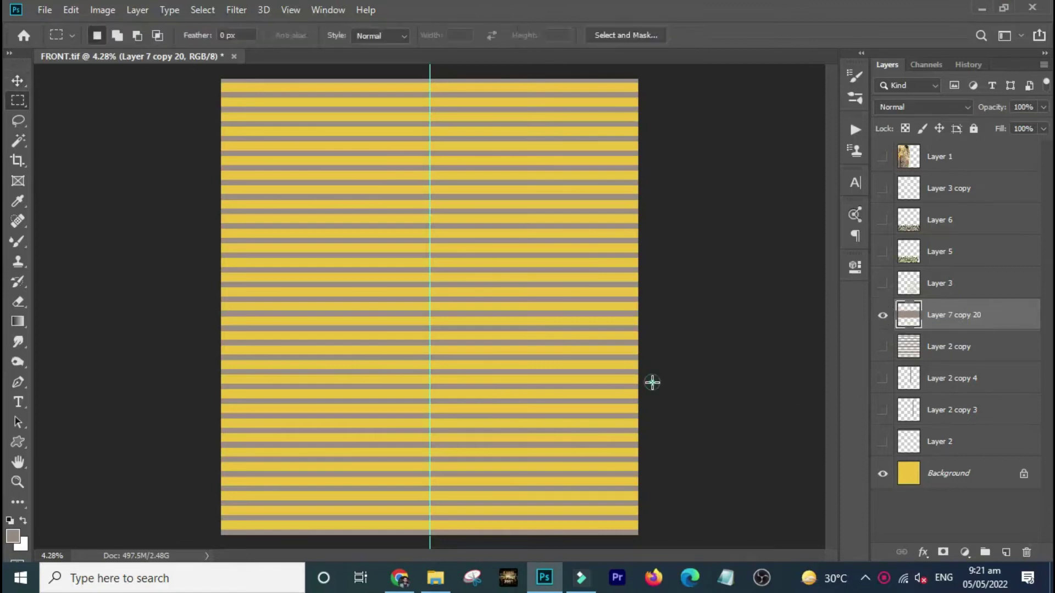
drag(653, 380, 186, 393)
key(ctrl+j)
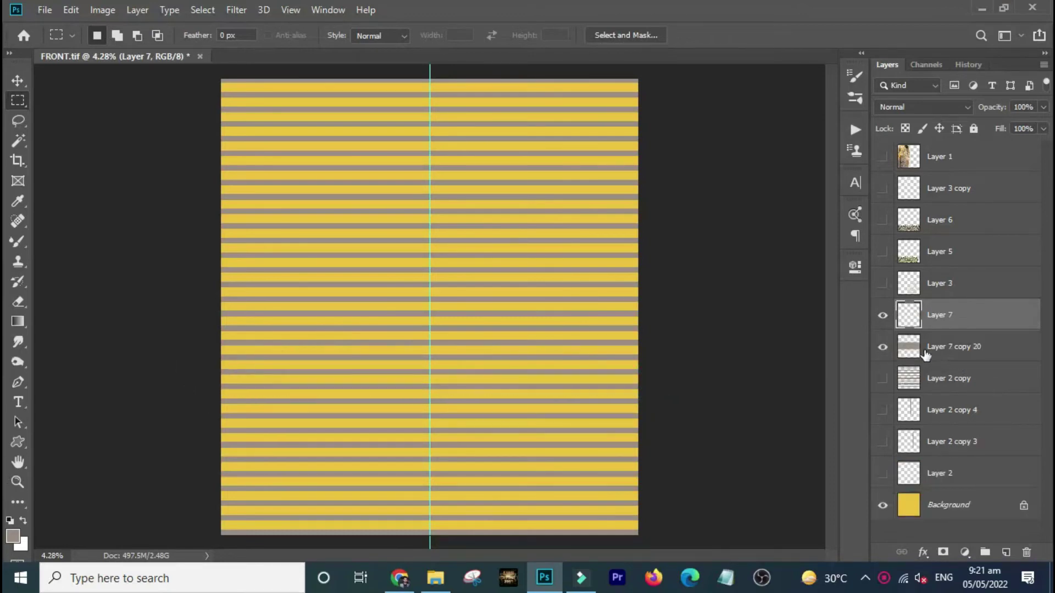
click(944, 345)
key(Delete)
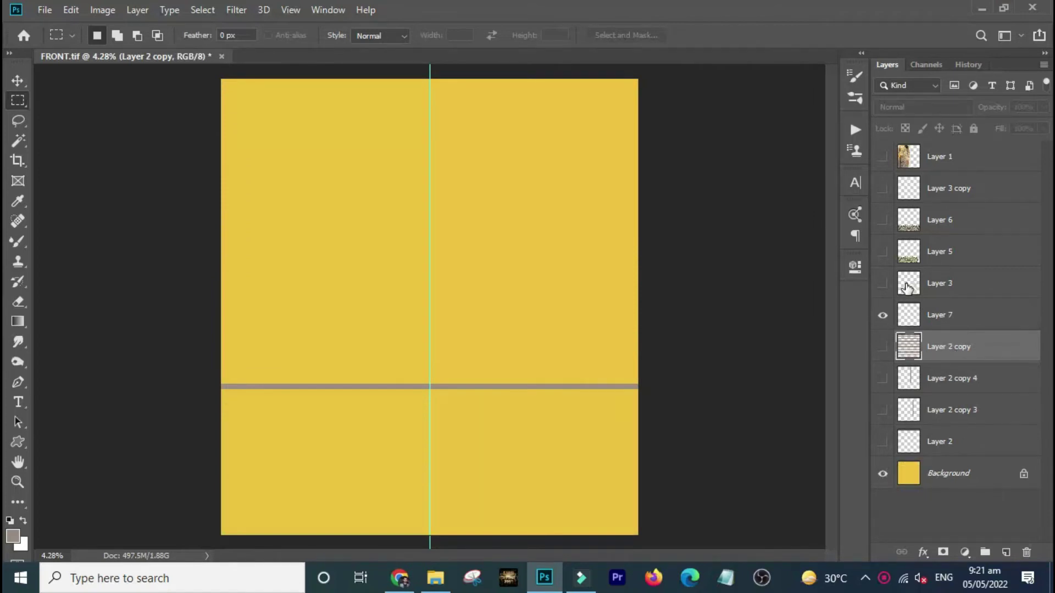
Move the single stripe to the canvas's bottom edge and duplicate it upward at irregular spacing up to Layer 7 copy 15.
key(v)
drag(508, 385, 500, 532)
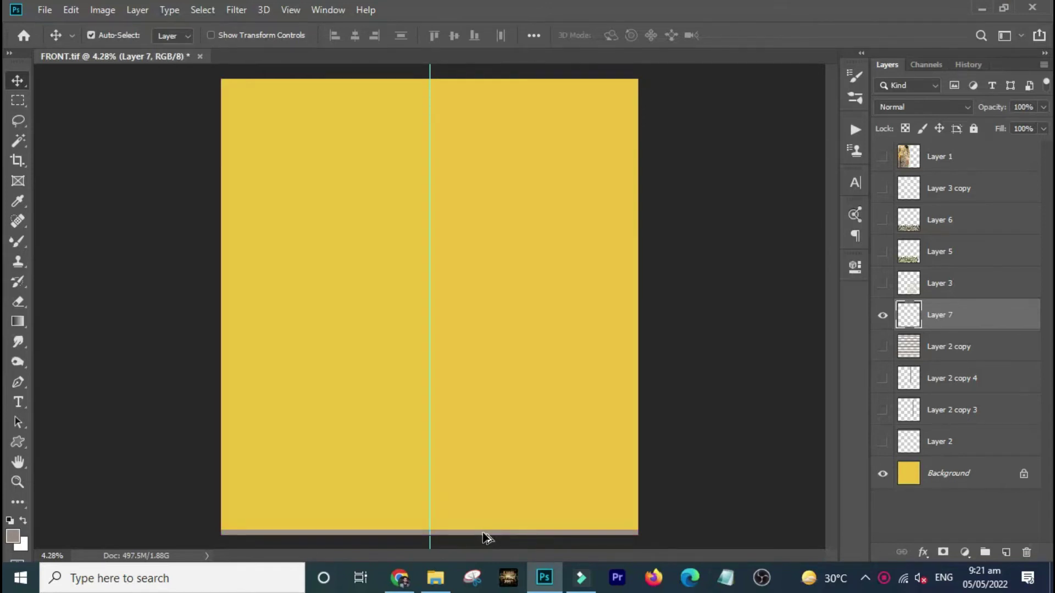
drag(486, 534, 491, 99)
key(alt+shift)
key(alt+shift)
key(alt+shift)
alt+click(492, 99)
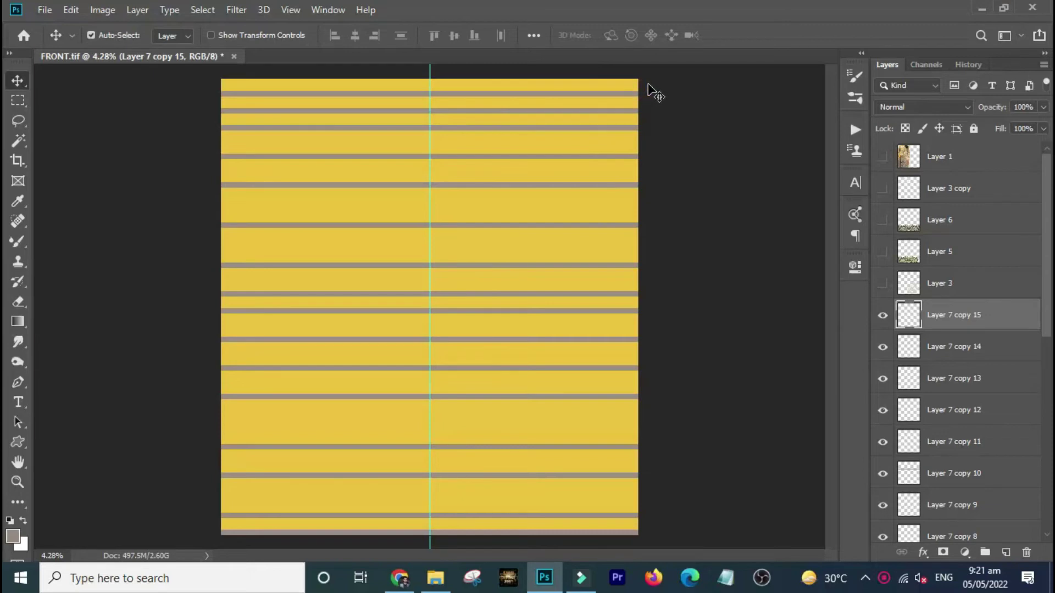
Select all the stripe layers from Layer 7 copy 15 down to Layer 7 and open the align and distribute options.
drag(654, 92, 524, 541)
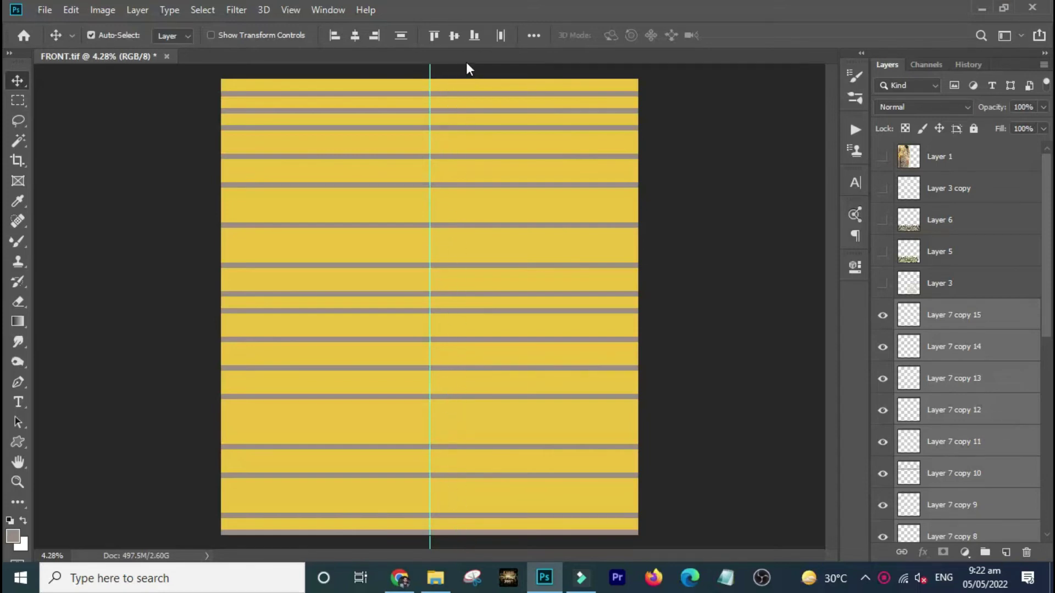
click(533, 35)
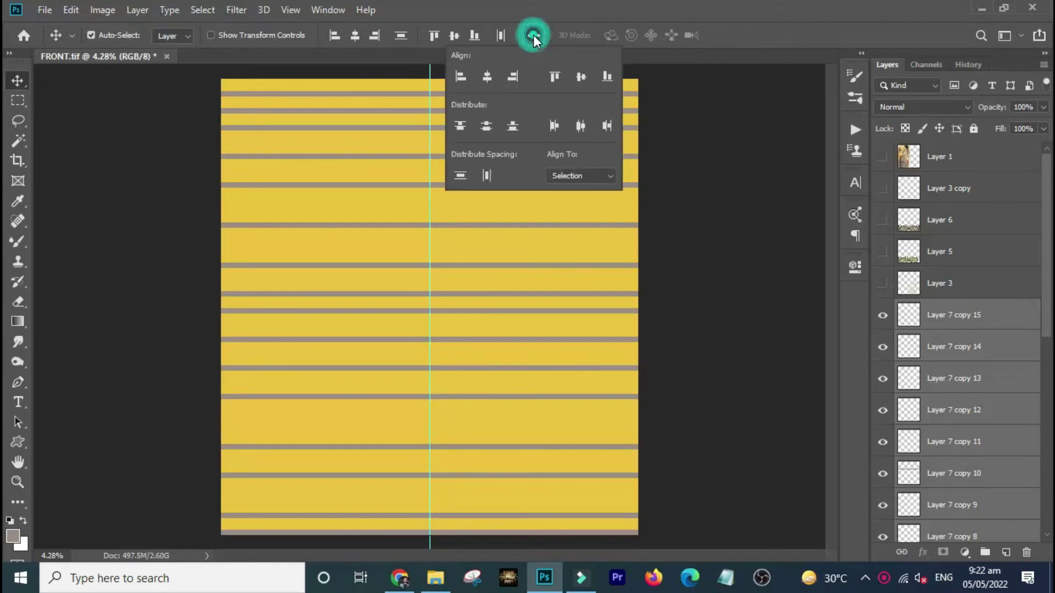
click(487, 77)
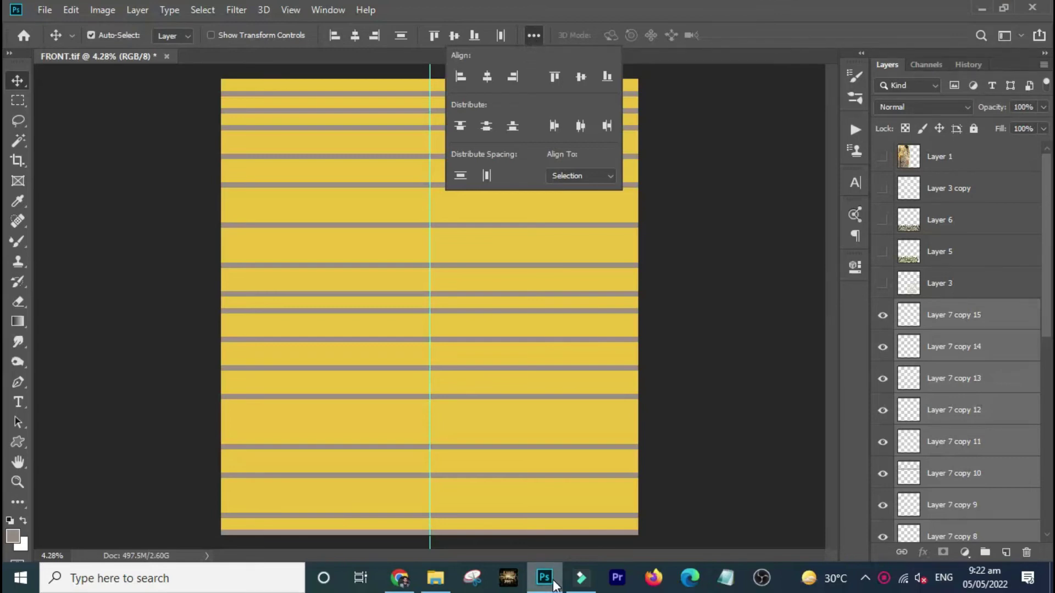
Search the computer for "ad" to look up the installed Adobe Photoshop version, and return to the document.
mouse_move(555, 583)
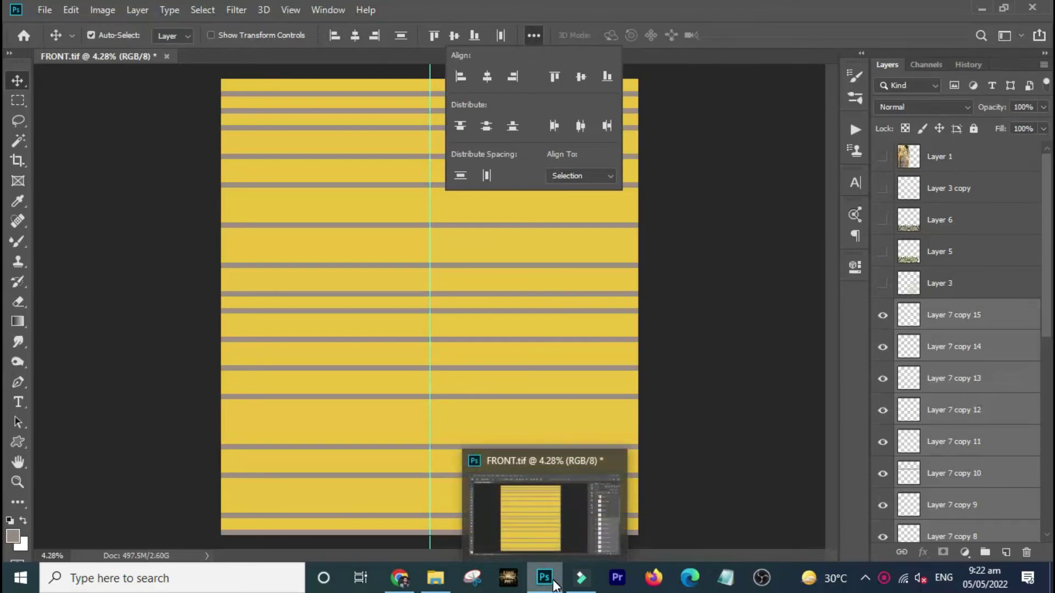
click(195, 566)
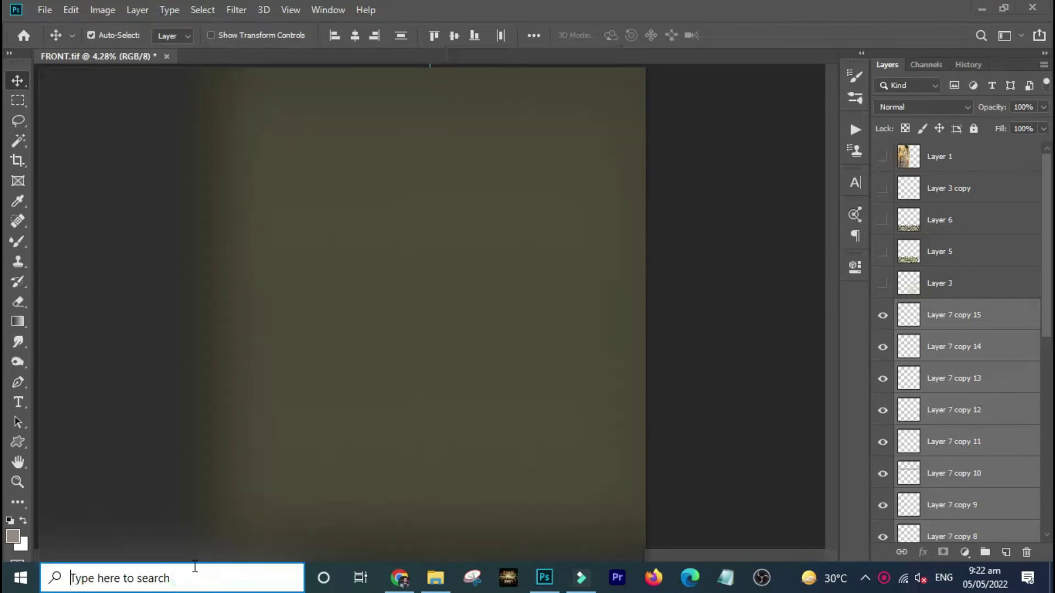
text(ad)
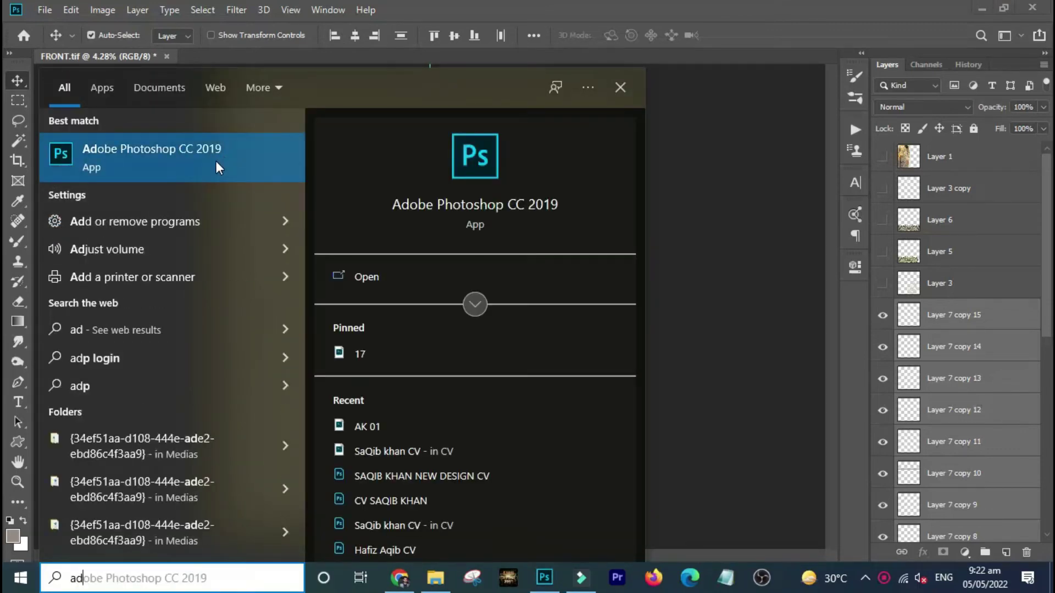
click(967, 318)
Distribute the selected stripes evenly by their top edges, merge them into one layer, and check it by toggling its visibility.
click(533, 36)
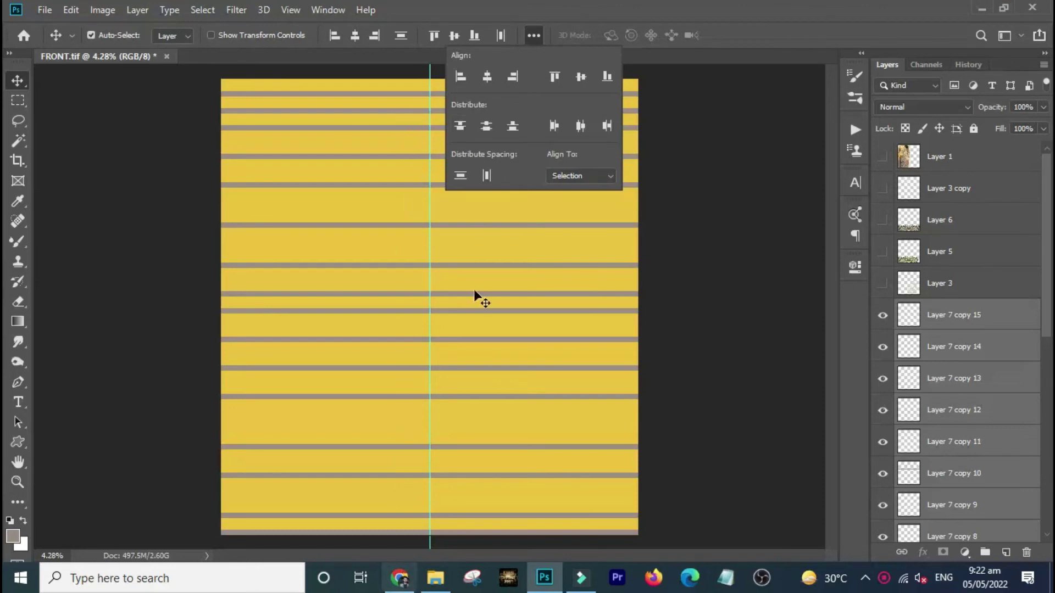
click(460, 126)
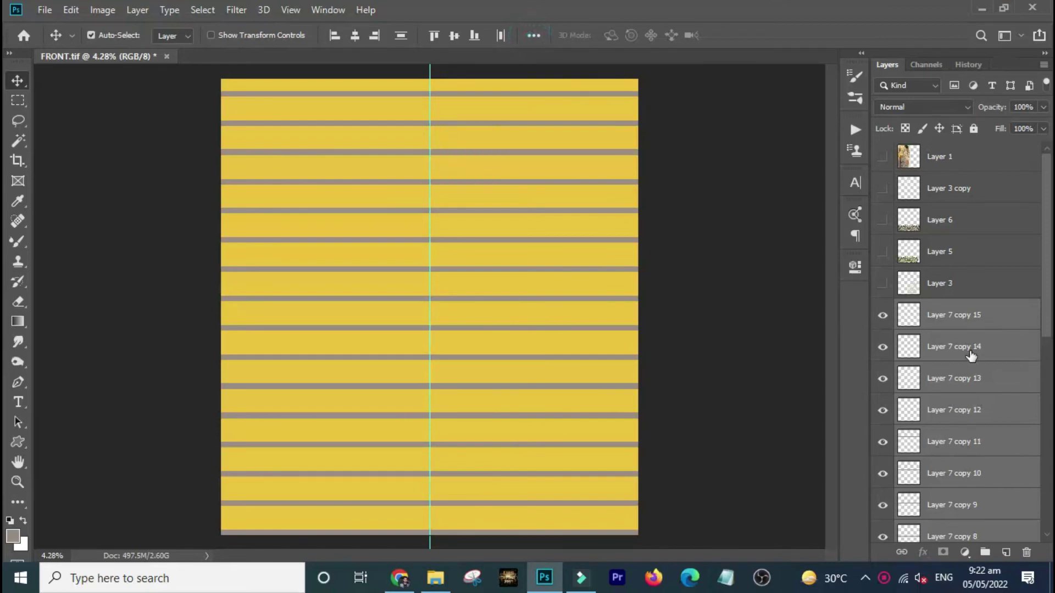
key(ctrl+e)
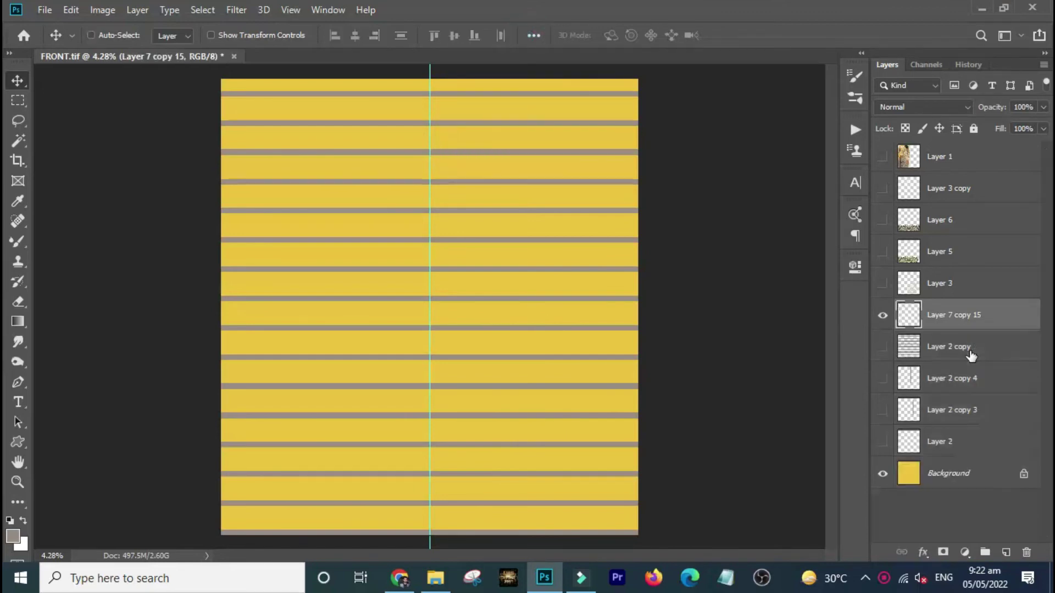
click(882, 317)
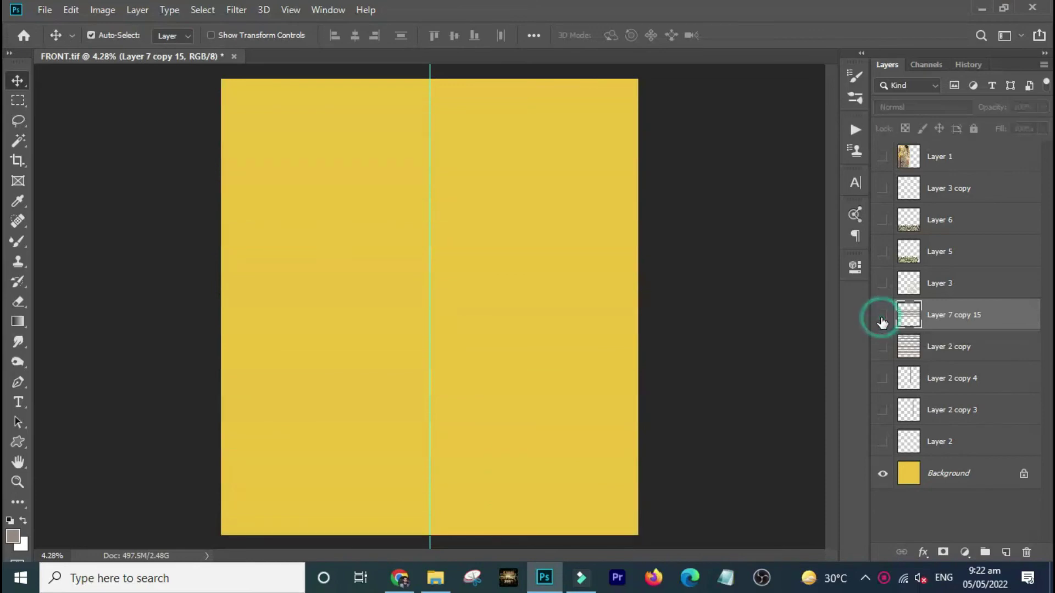
click(882, 317)
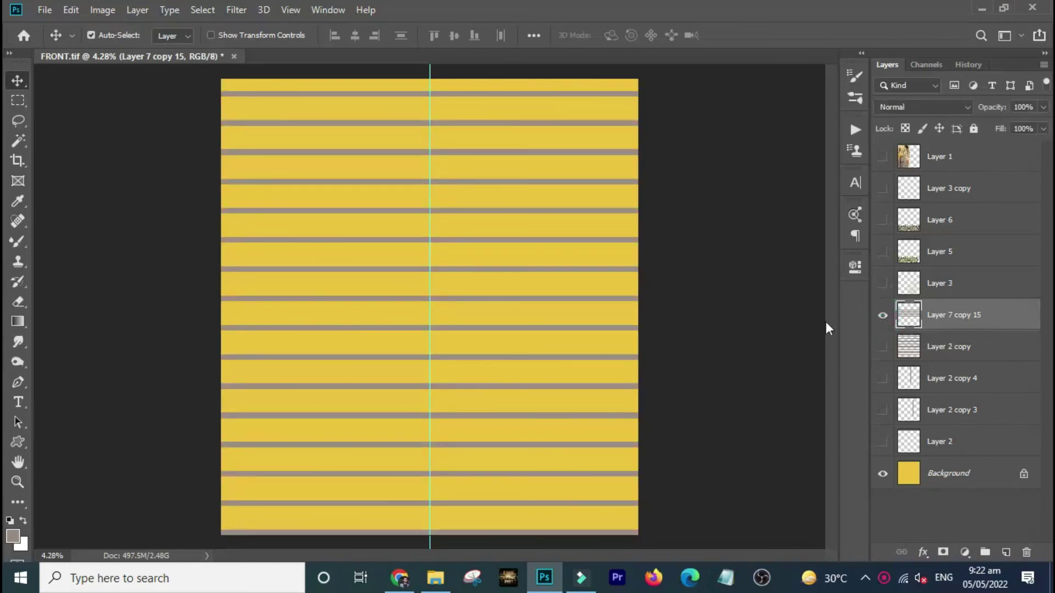
Copy a short piece of the fifth stripe from the top to a new layer and delete the evenly striped layer.
key(m)
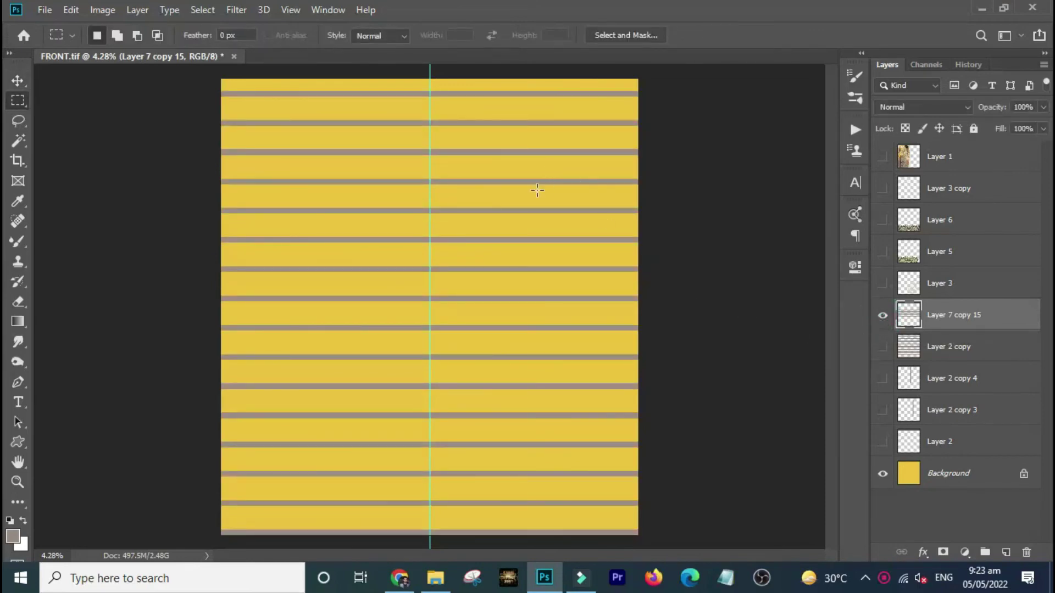
drag(526, 196, 570, 222)
key(ctrl+j)
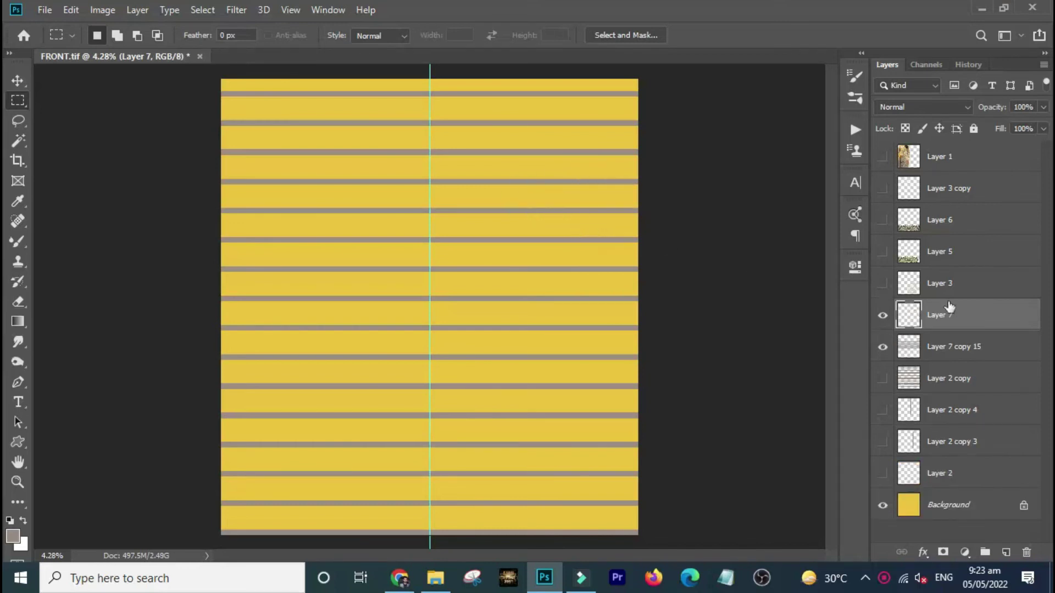
click(936, 348)
click(881, 348)
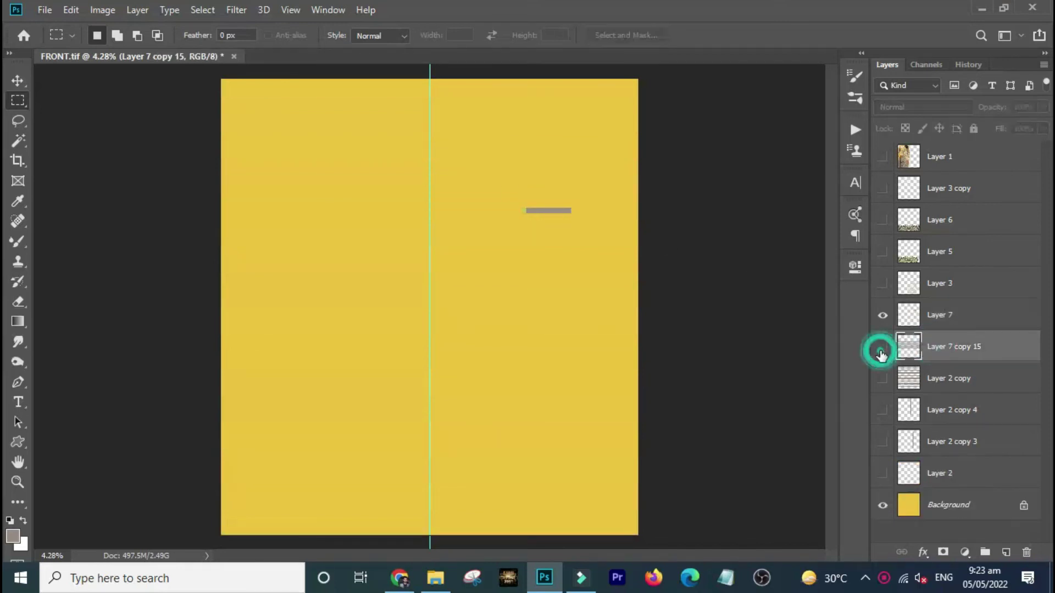
click(882, 350)
click(881, 378)
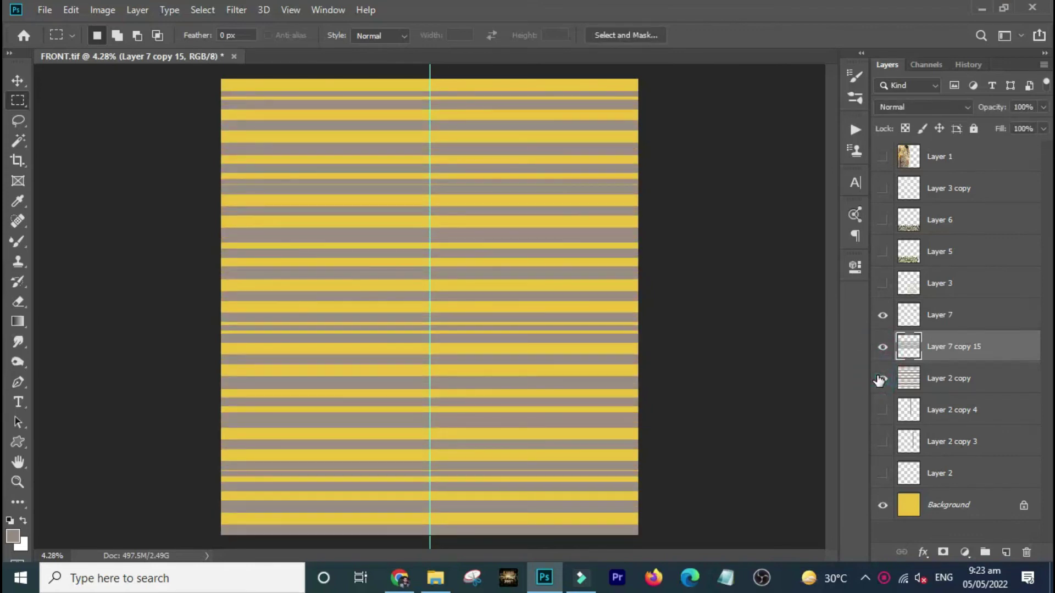
click(879, 377)
key(Delete)
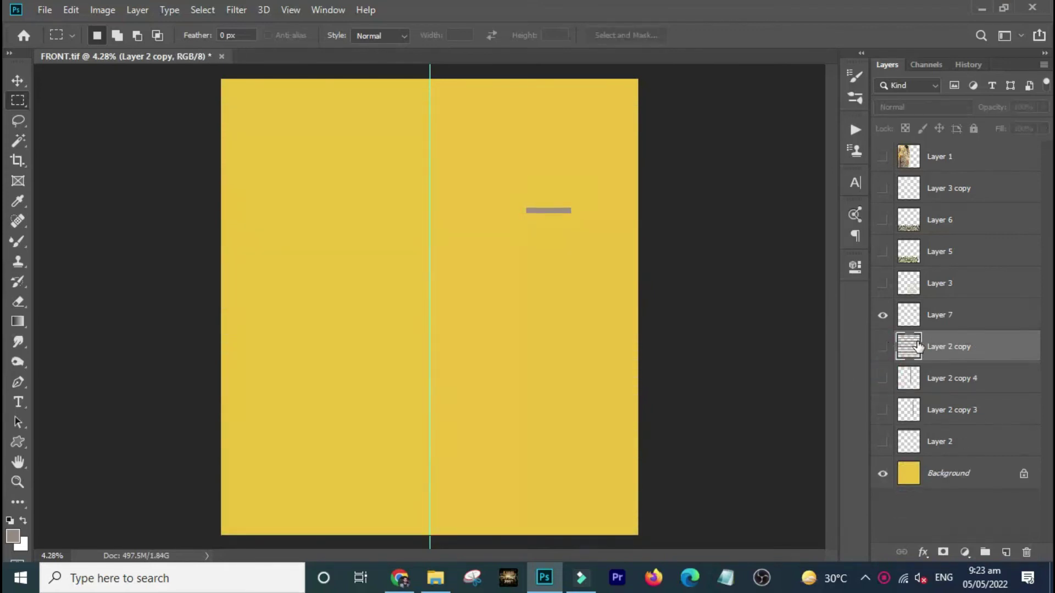
Move the short grey bar on Layer 7 to about 3.8 in below the canvas's top edge and 1.3 in from its right edge.
click(952, 324)
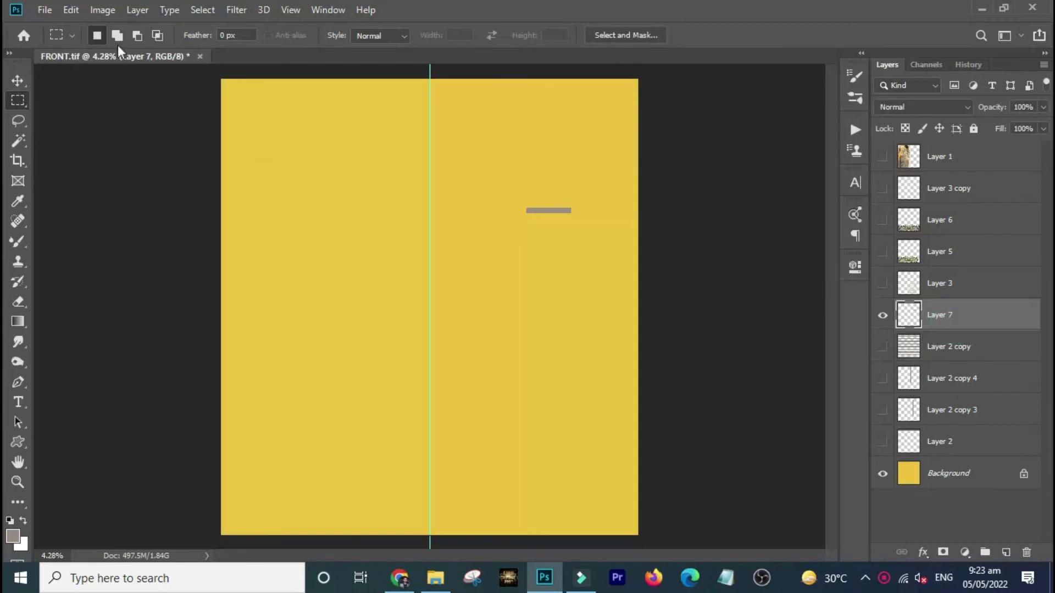
click(21, 87)
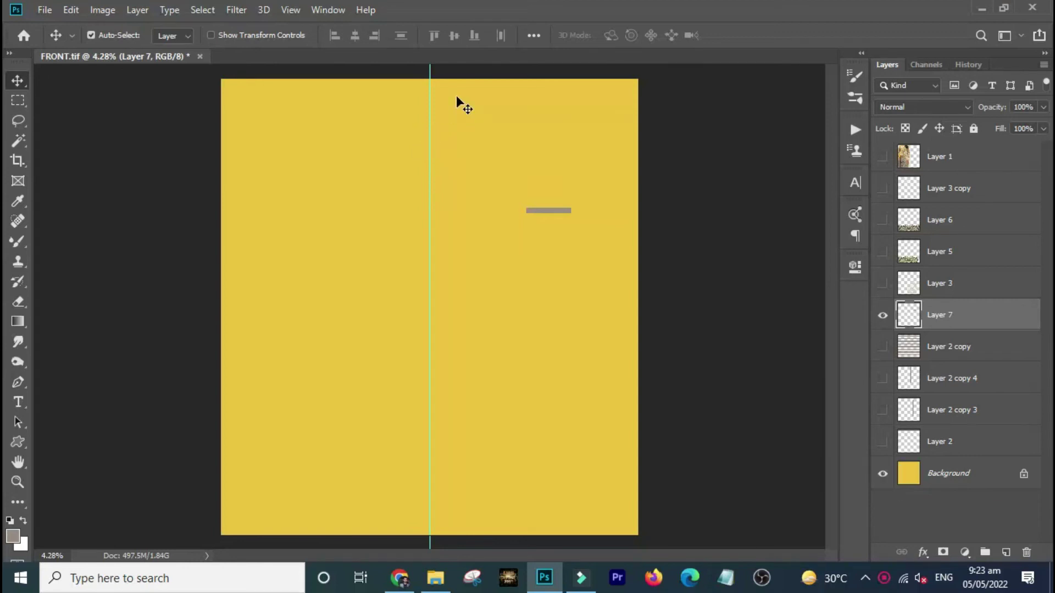
drag(556, 218, 612, 119)
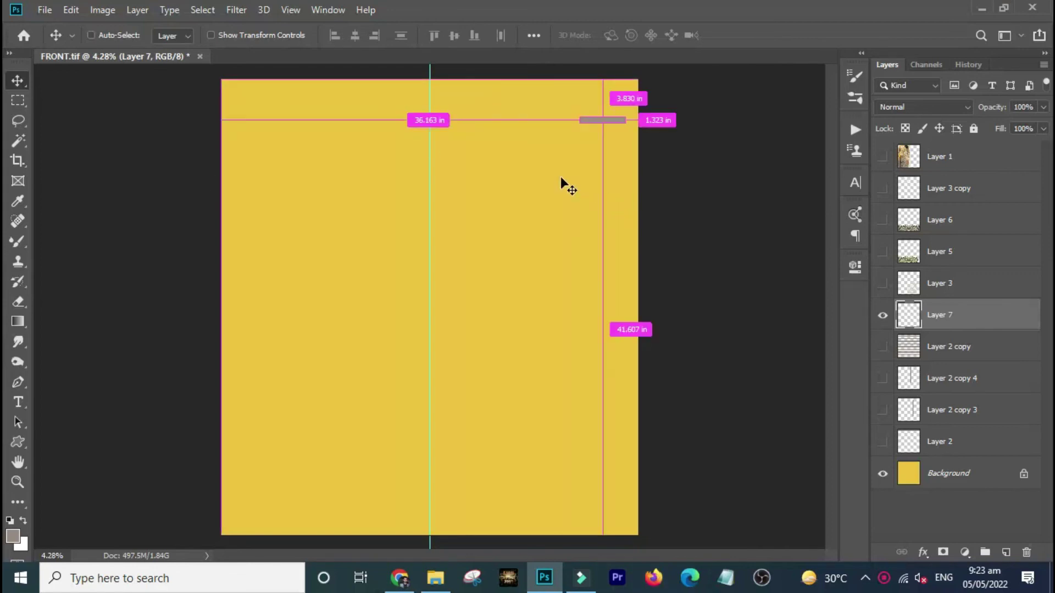
Select the whole canvas and align the grey bar in turn to its left edge, horizontal centre and right edge.
key(ctrl+a)
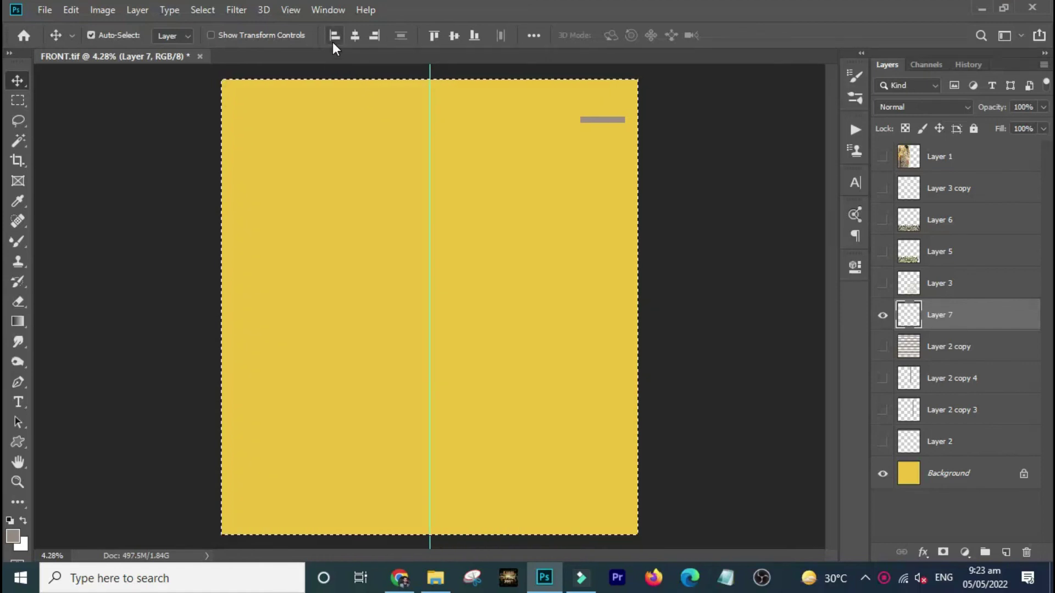
click(333, 36)
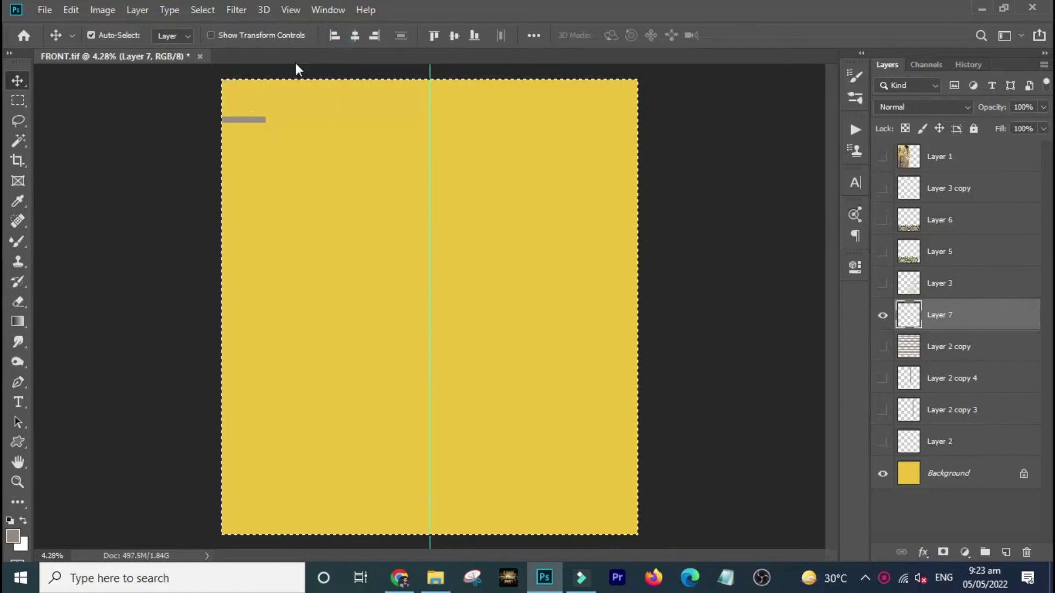
click(354, 35)
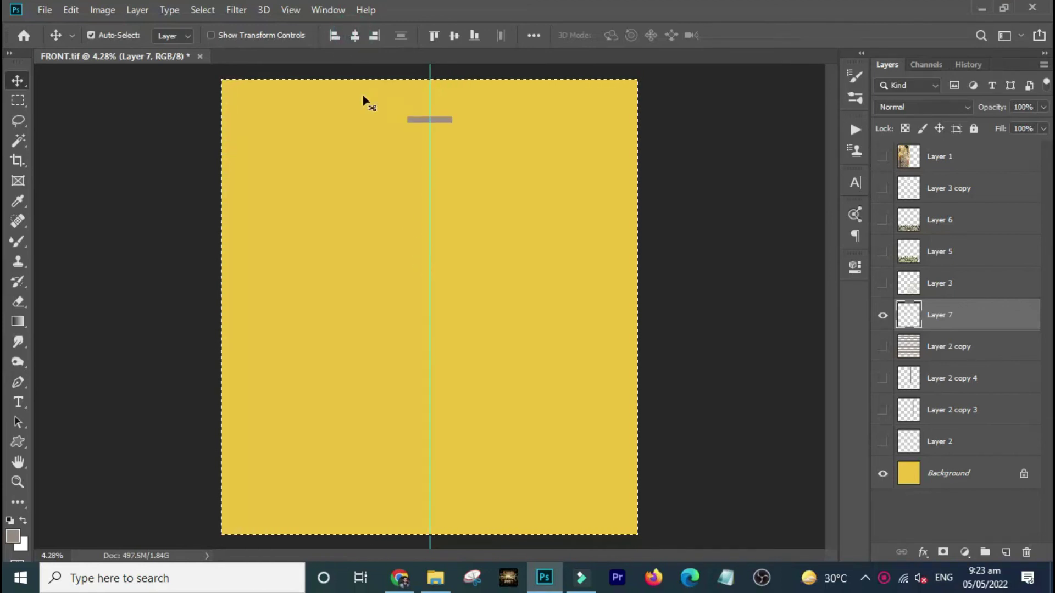
click(376, 36)
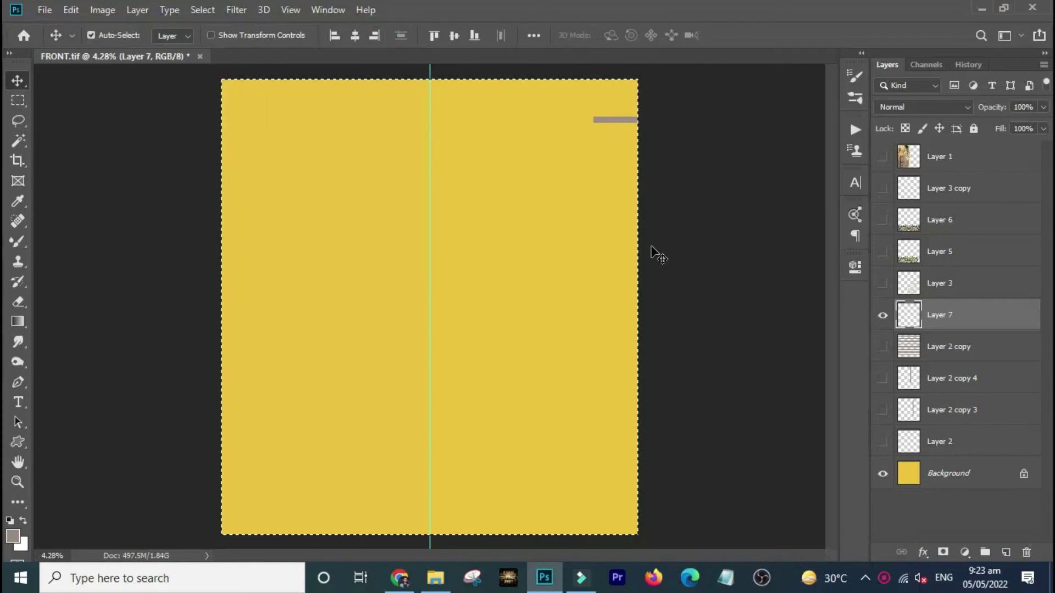
Align the grey bar in turn to the selected canvas's top edge, vertical centre and bottom edge.
click(432, 34)
click(457, 35)
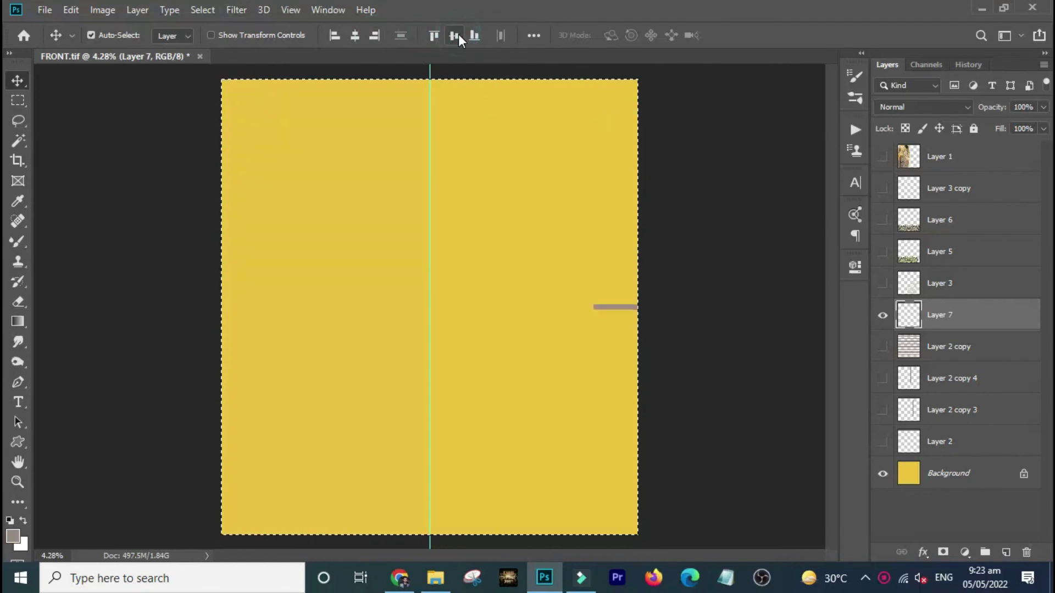
click(473, 35)
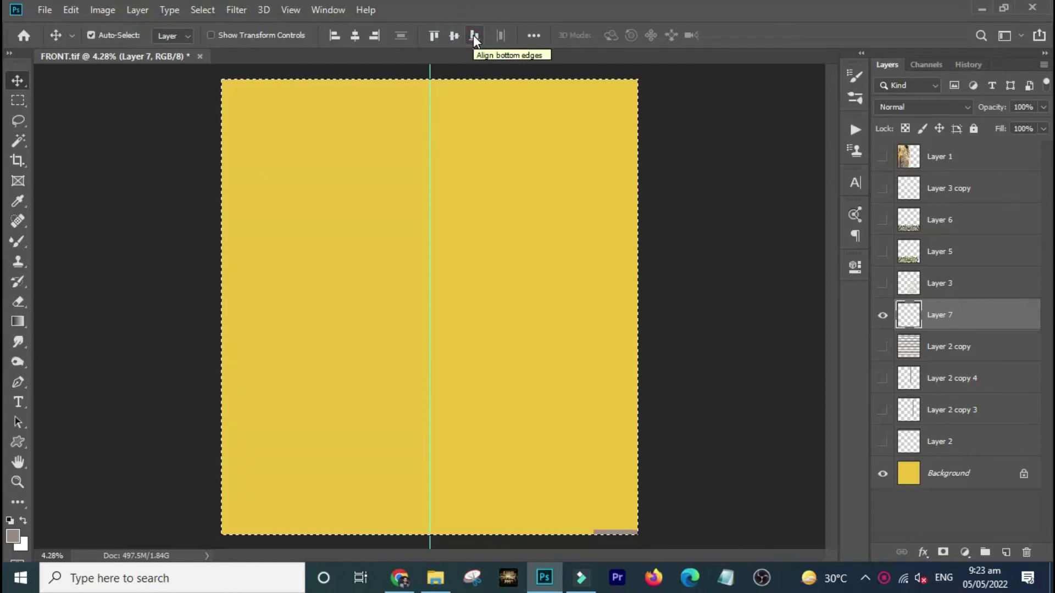
Centre the grey bar horizontally and vertically on the canvas and clear the selection.
click(355, 35)
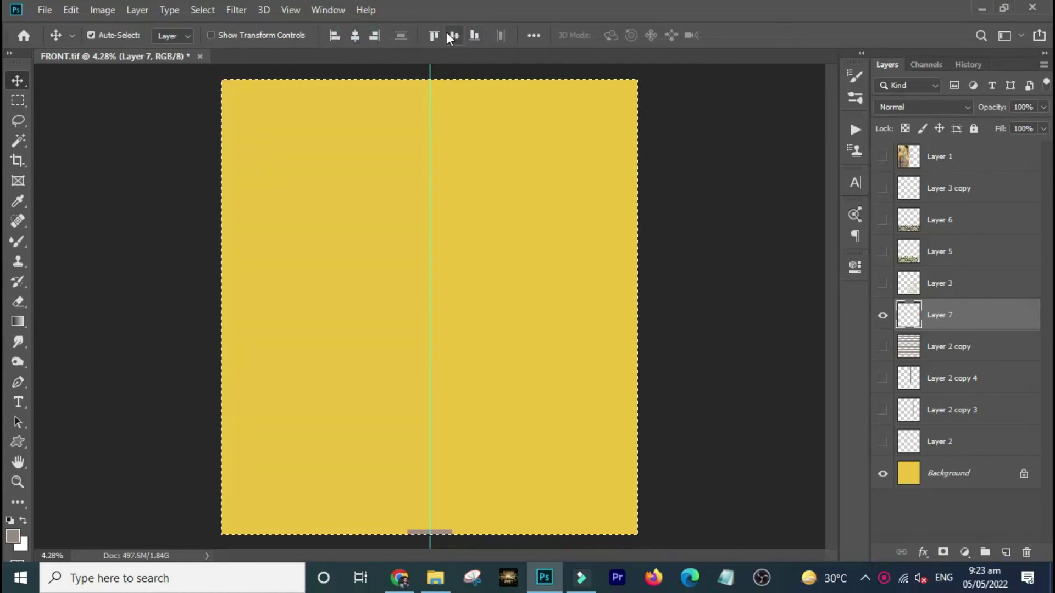
click(454, 35)
key(ctrl)
key(ctrl+d)
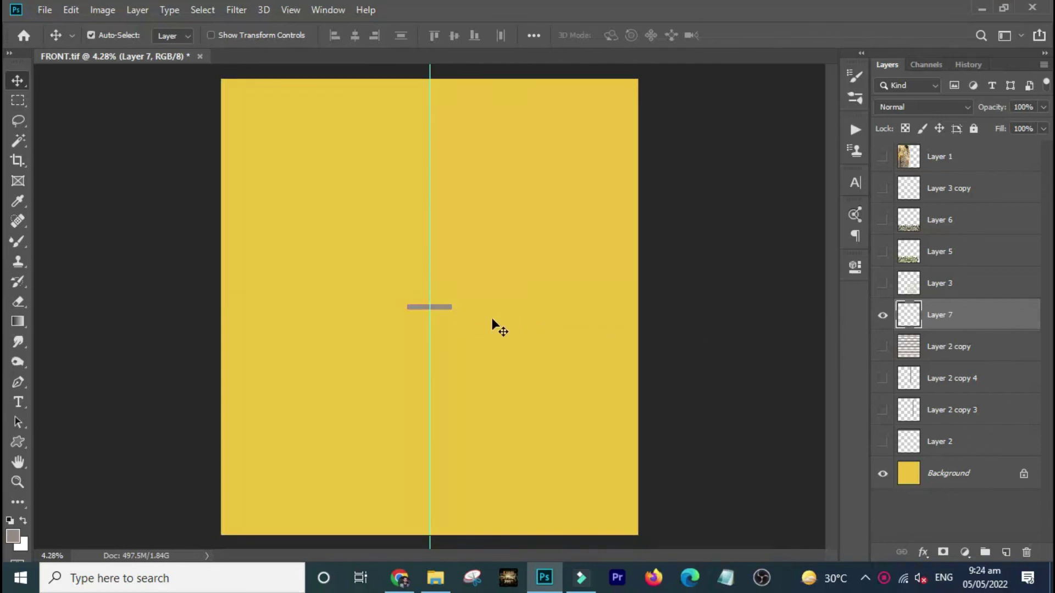
Move the grey bar to the canvas's left side and place duplicates up to Layer 7 copy 5, rising unevenly toward the right edge.
drag(444, 308, 265, 262)
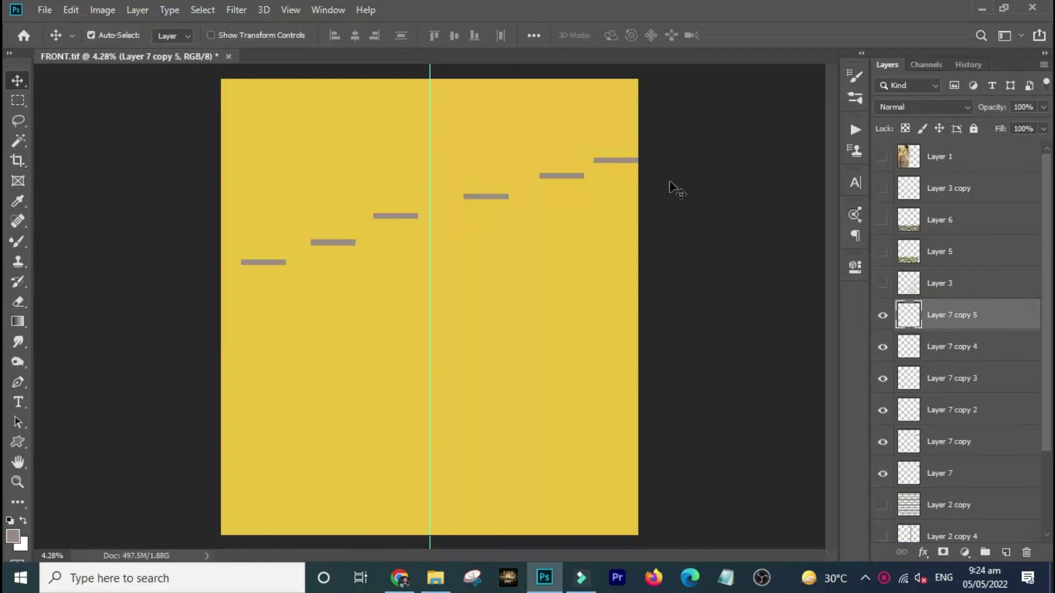
Select all six grey bars, Layer 7 through Layer 7 copy 5, and distribute them horizontally by their right edges.
drag(687, 156, 228, 296)
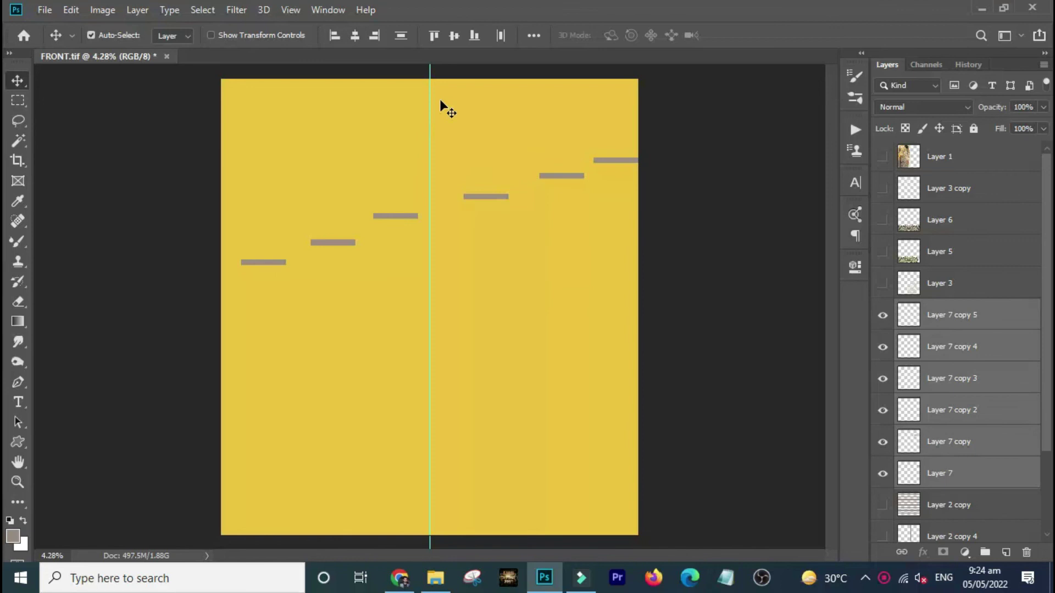
click(534, 36)
click(607, 125)
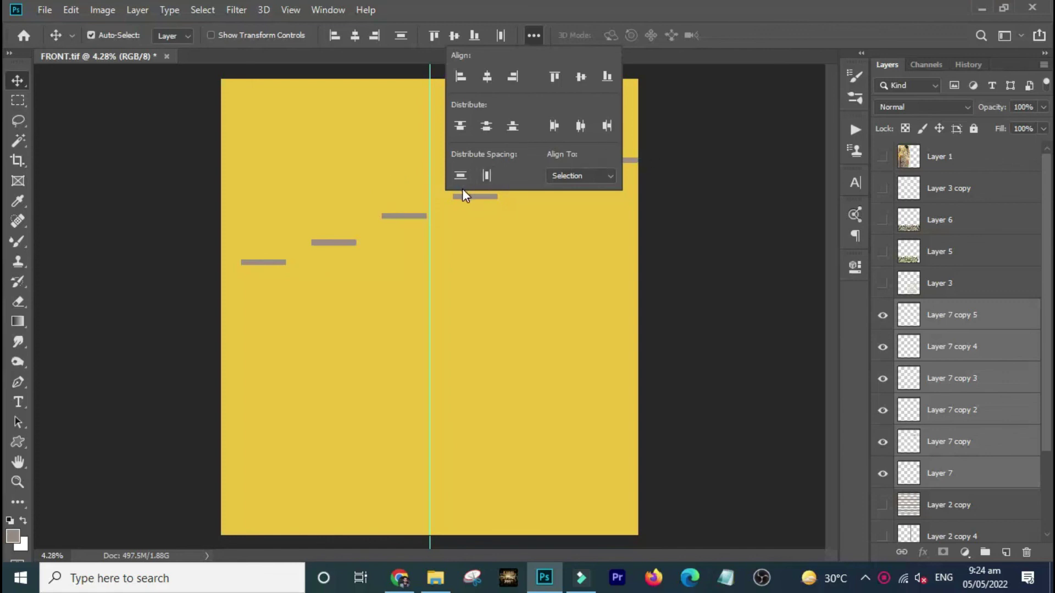
Stack the six bars on their horizontal centres with top edges evenly distributed, and move the stack to the canvas's right half.
click(486, 78)
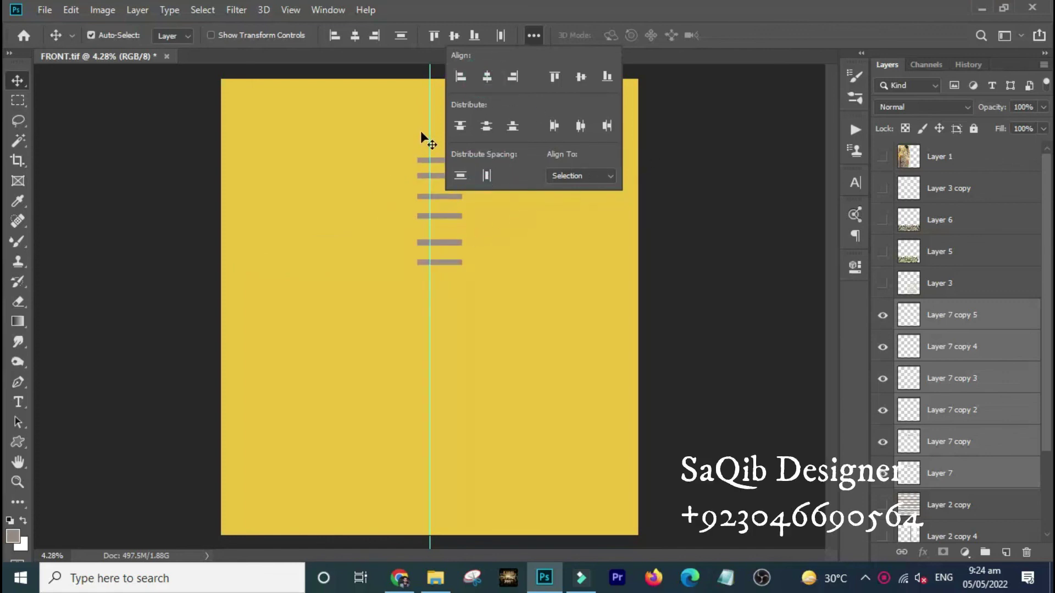
click(464, 126)
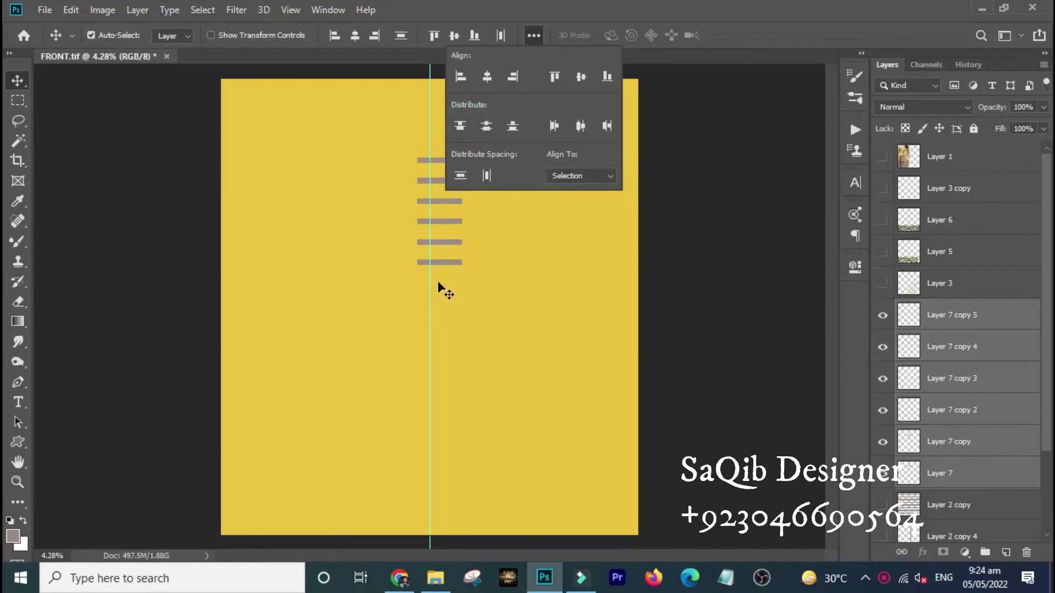
click(528, 35)
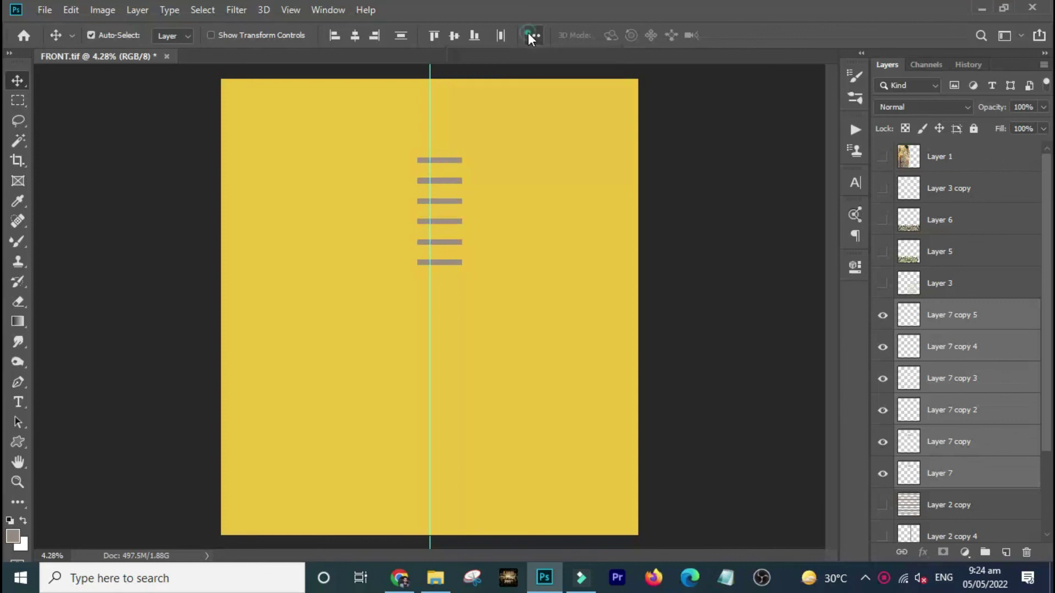
drag(463, 158, 583, 267)
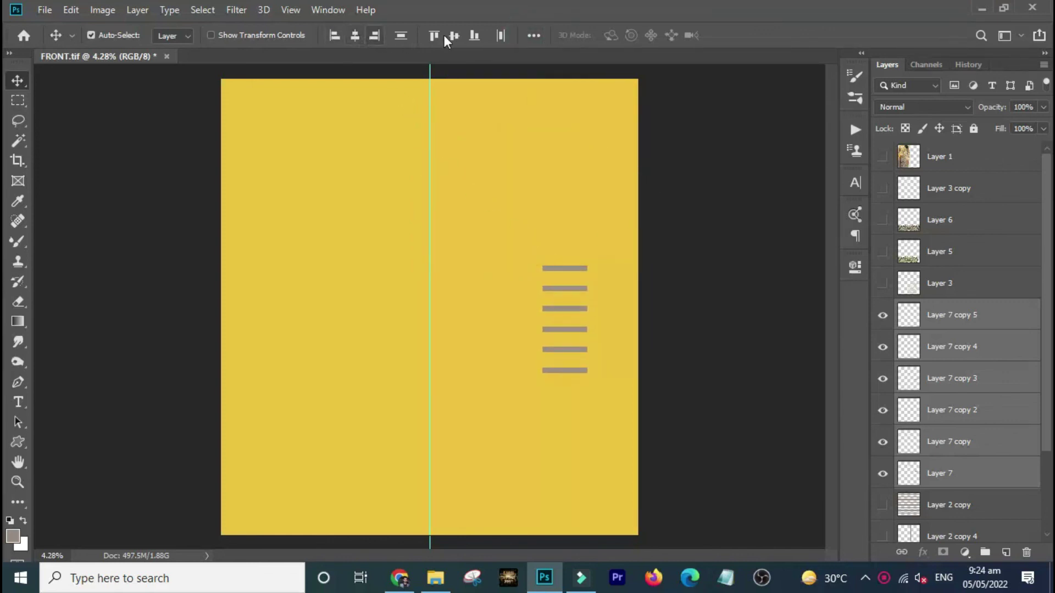